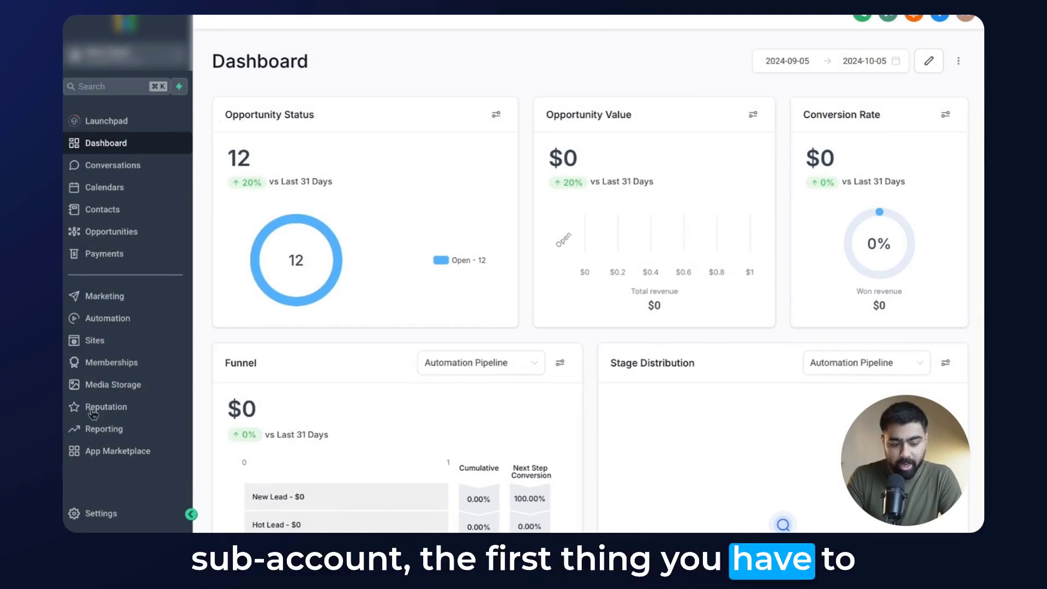
- Open Settings > Email Services to the SMTP Service page, with LeadConnector Email System as default
{"action": "left_click", "coordinate": [87, 512]}
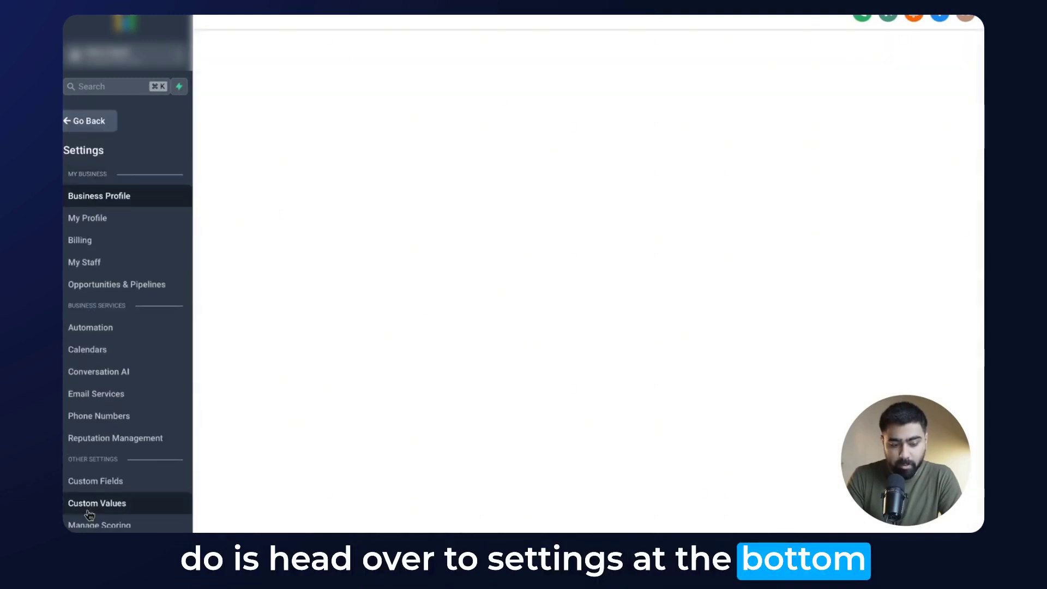
{"action": "left_click", "coordinate": [101, 400]}
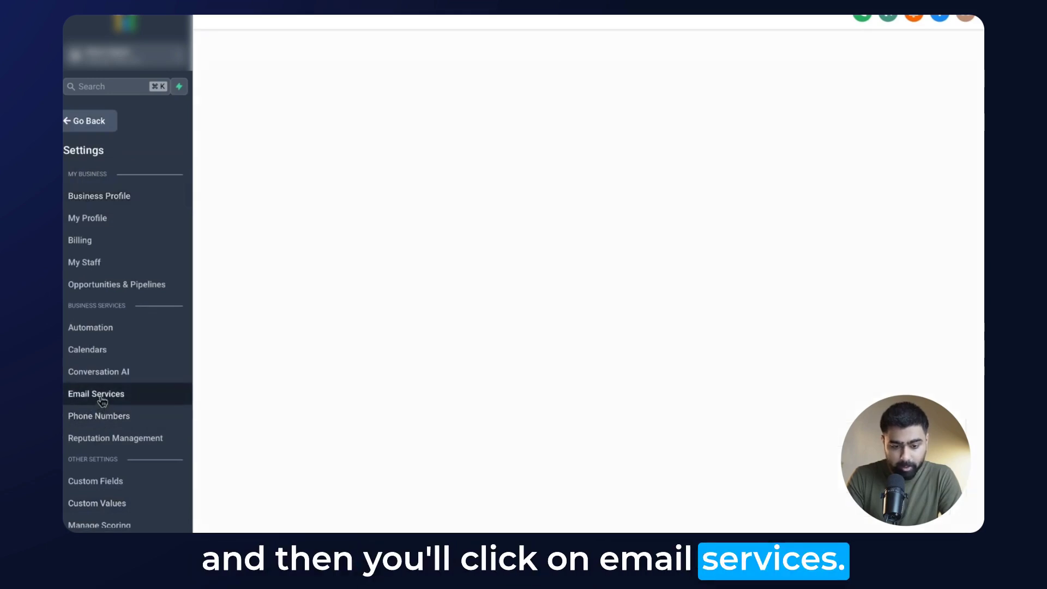
{"action": "left_click", "coordinate": [245, 95]}
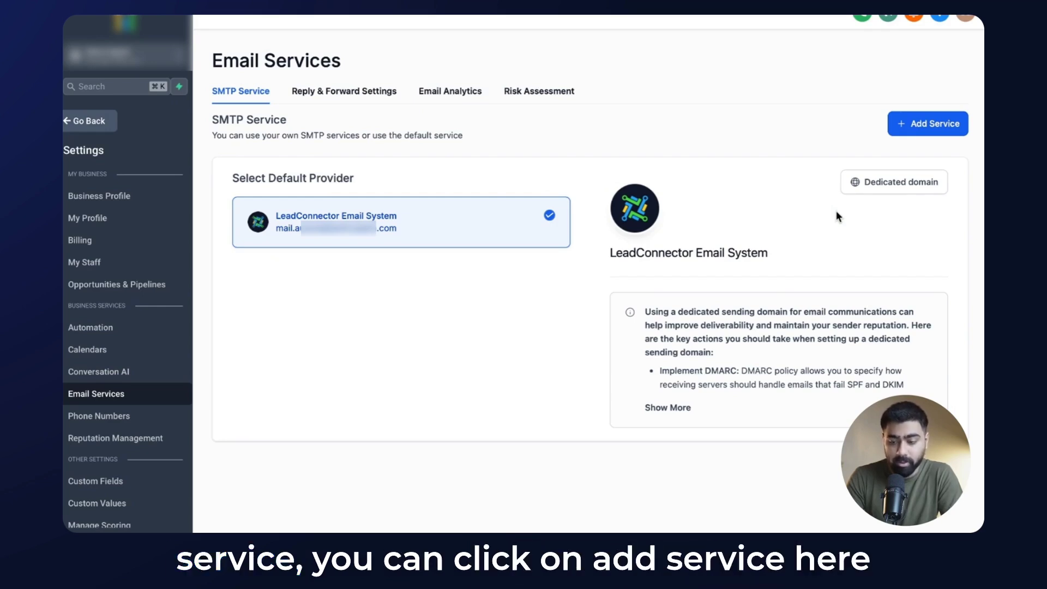
{"action": "left_click", "coordinate": [935, 127]}
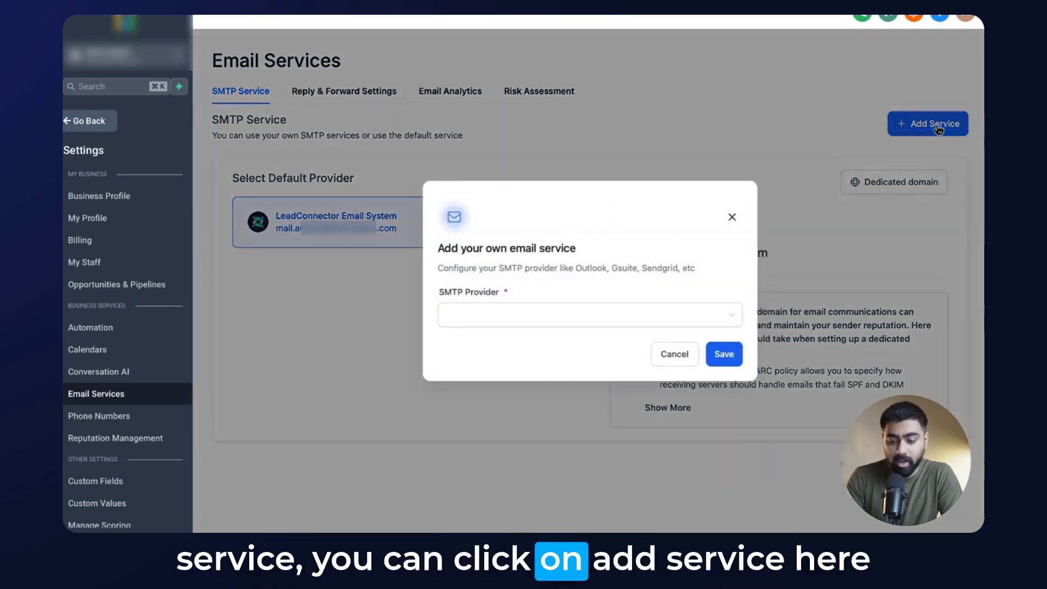
{"action": "left_click", "coordinate": [581, 314]}
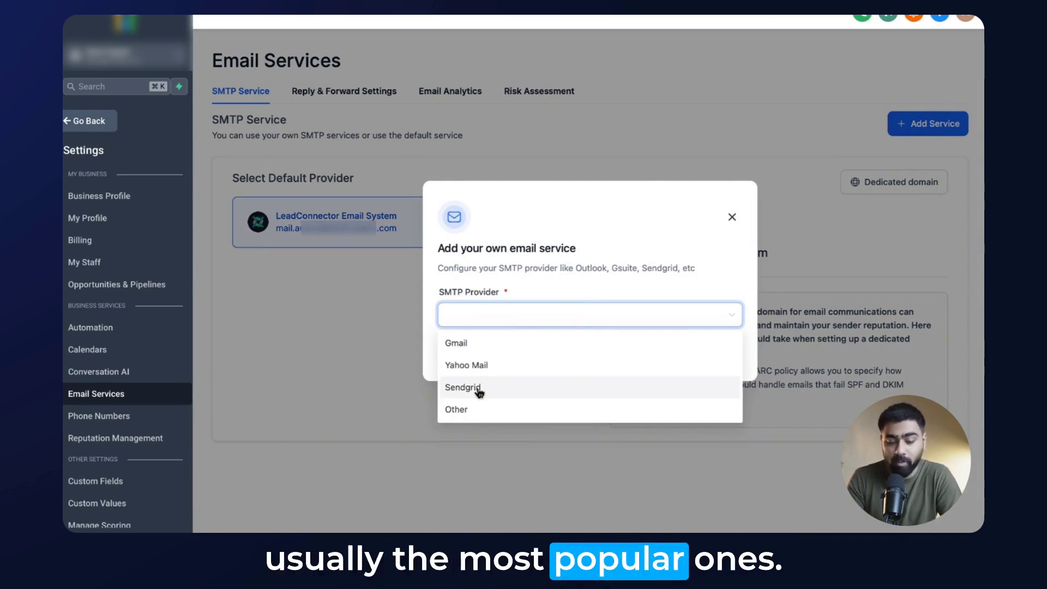
{"action": "left_click", "coordinate": [397, 277]}
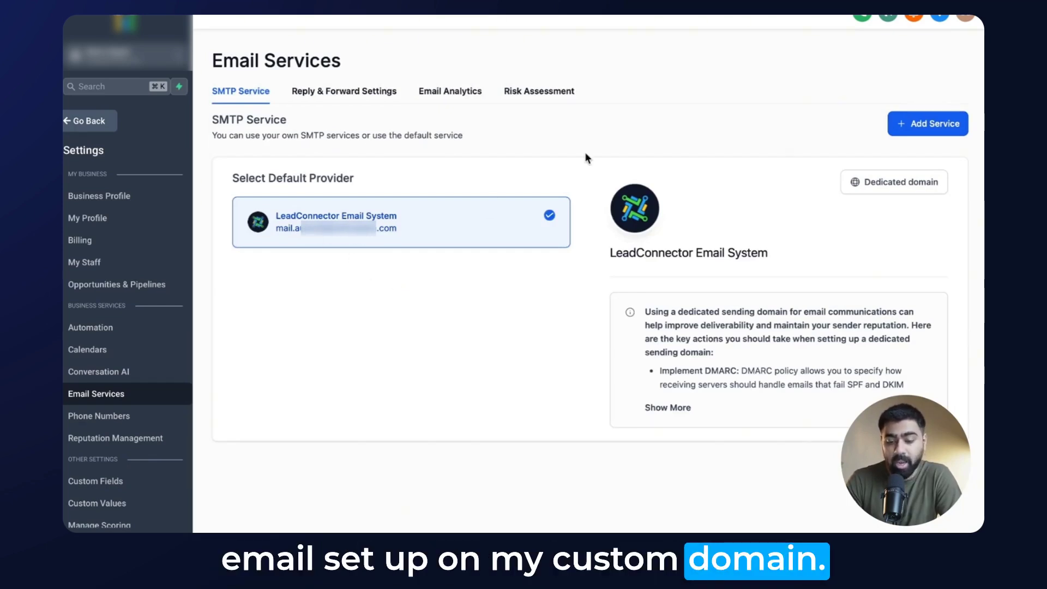
- Add a new mailing subdomain as a dedicated domain and start its verification
{"action": "left_click", "coordinate": [872, 189]}
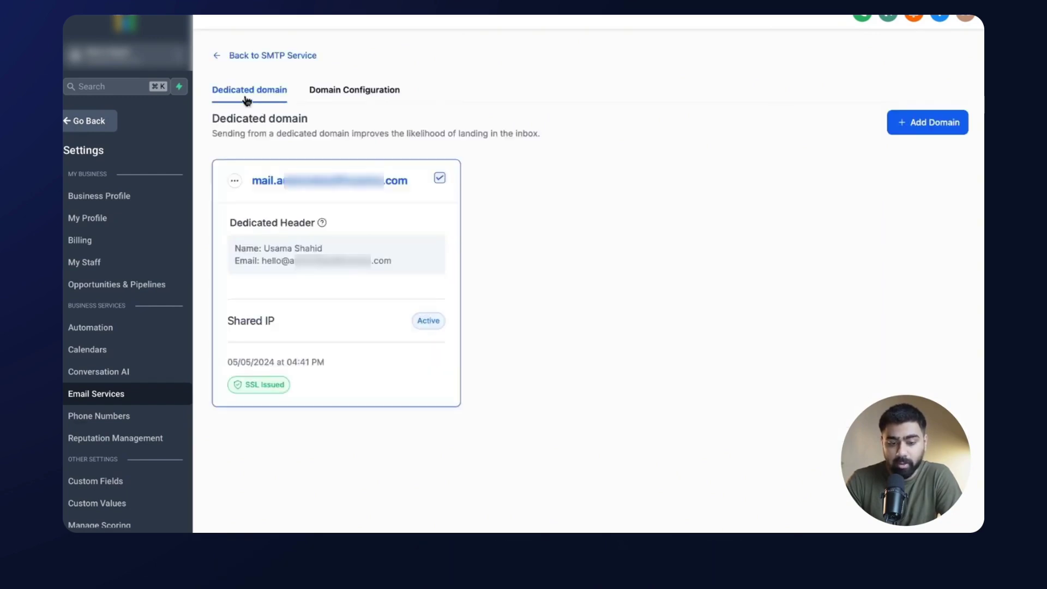
{"action": "left_click", "coordinate": [930, 127]}
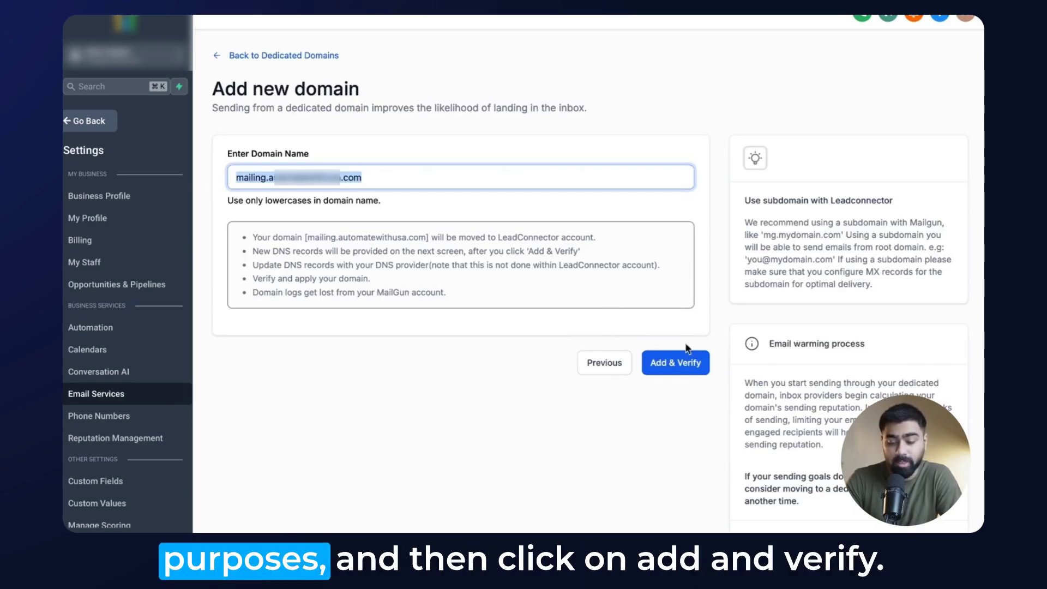
{"action": "left_click", "coordinate": [686, 368]}
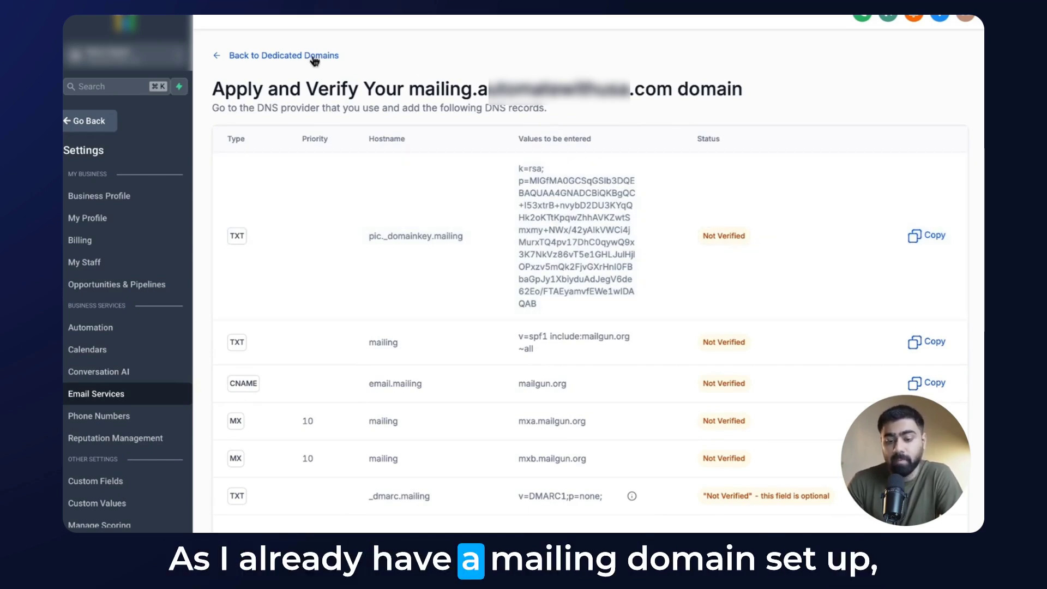
- Review the active sending domain in the dedicated domains list, then return to SMTP Service
{"action": "left_click", "coordinate": [314, 58]}
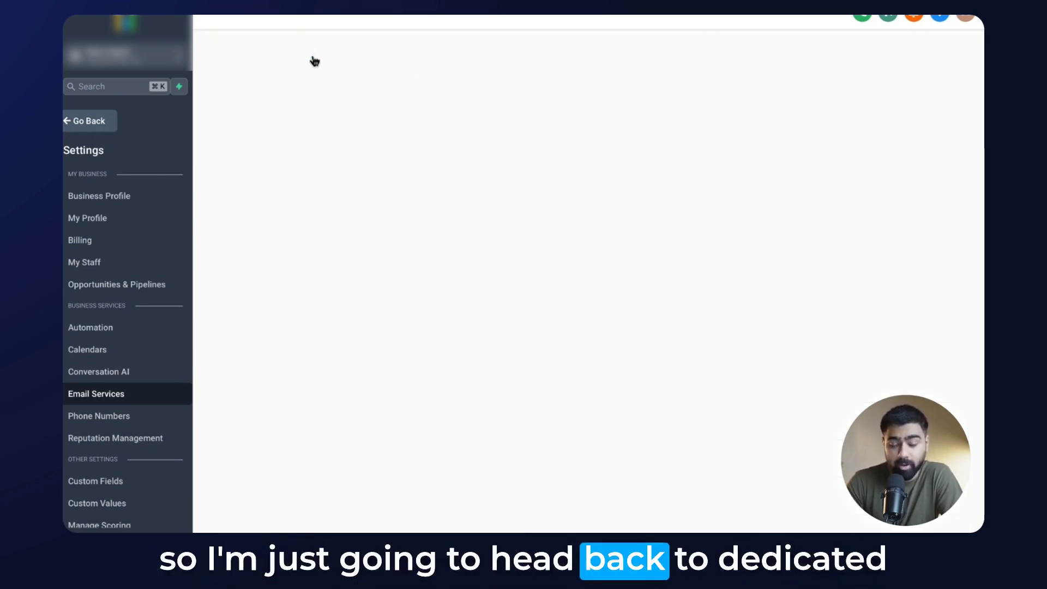
{"action": "left_click_drag", "start_coordinate": [410, 180], "coordinate": [201, 179]}
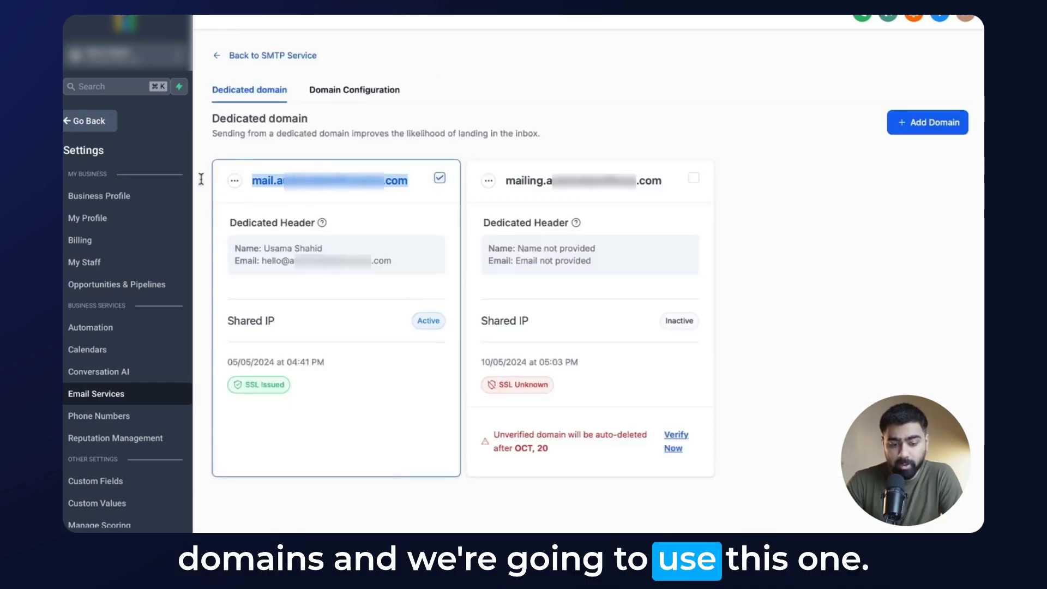
{"action": "left_click", "coordinate": [253, 57]}
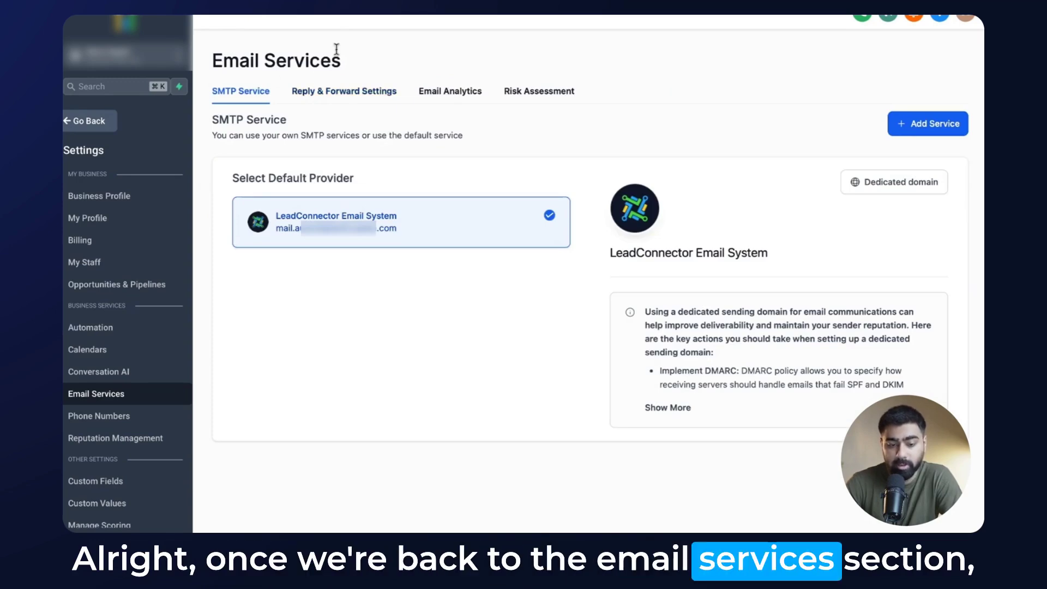
- Show the Reply & Forward Settings and place the cursor in the empty Reply Address field
{"action": "left_click", "coordinate": [332, 93]}
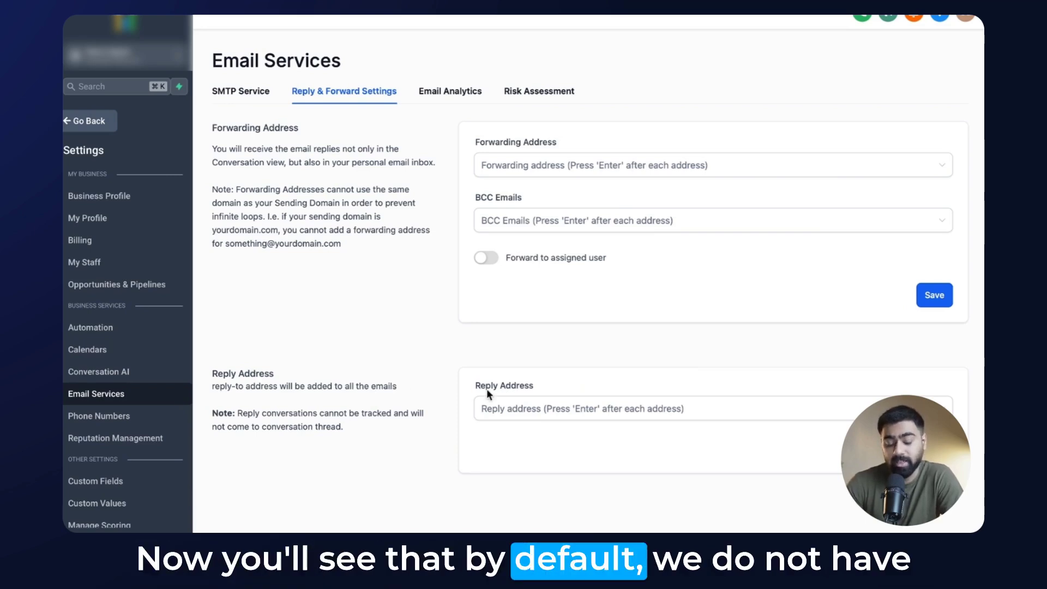
{"action": "left_click", "coordinate": [507, 406]}
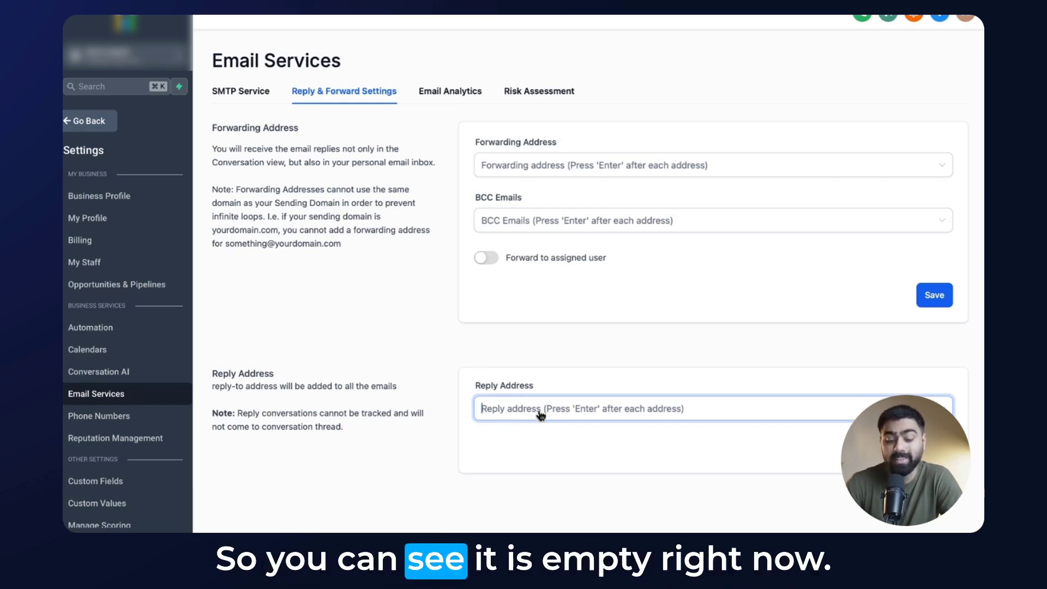
- Send a 'Test' reply, 'Re: Hi there', from the contact's email thread in Conversations
{"action": "left_click", "coordinate": [105, 121]}
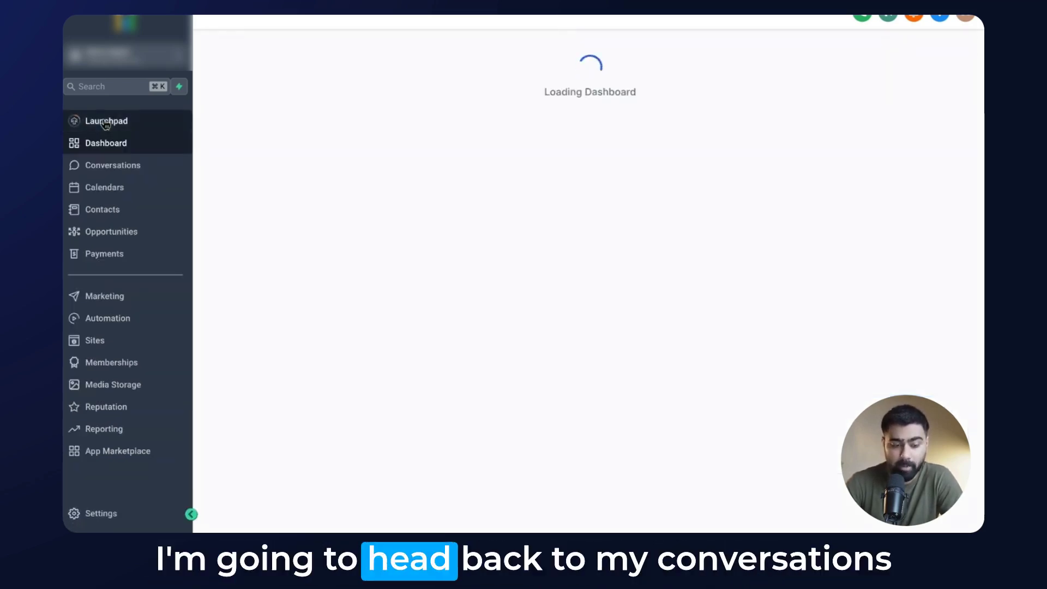
{"action": "left_click", "coordinate": [123, 171]}
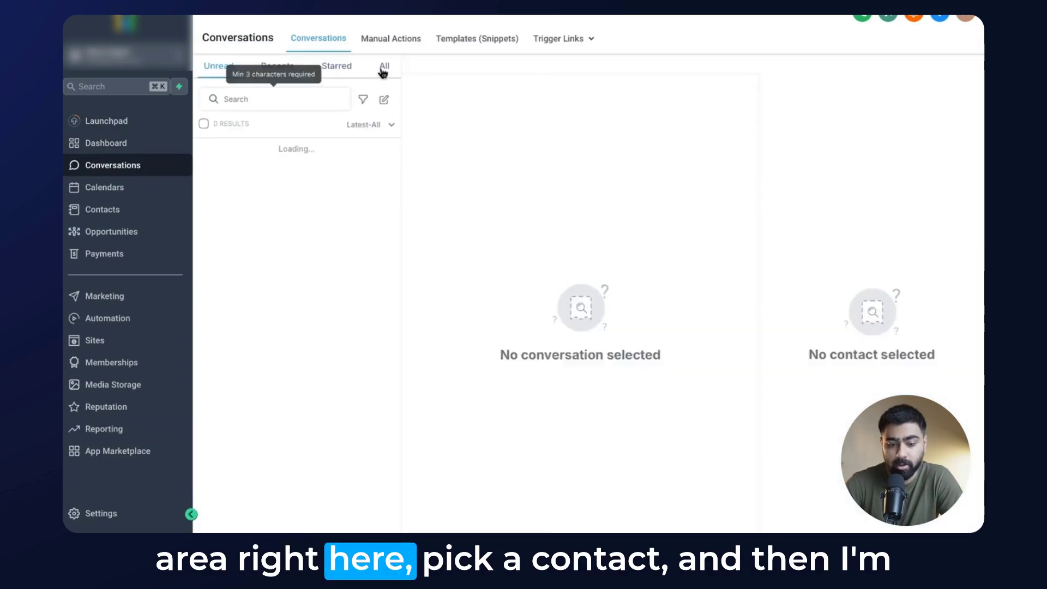
{"action": "left_click", "coordinate": [318, 178]}
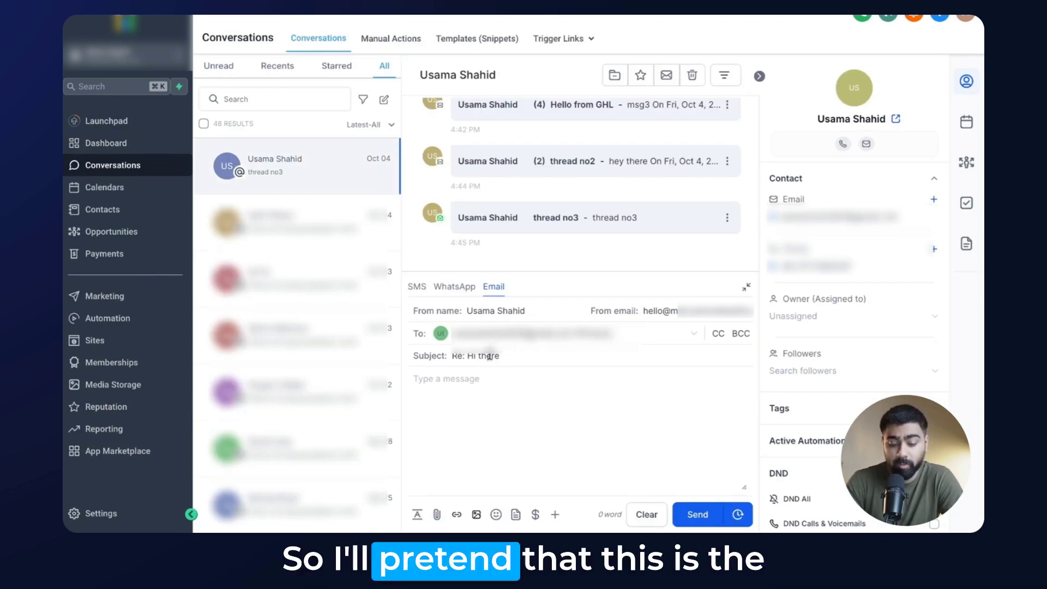
{"action": "left_click", "coordinate": [484, 382]}
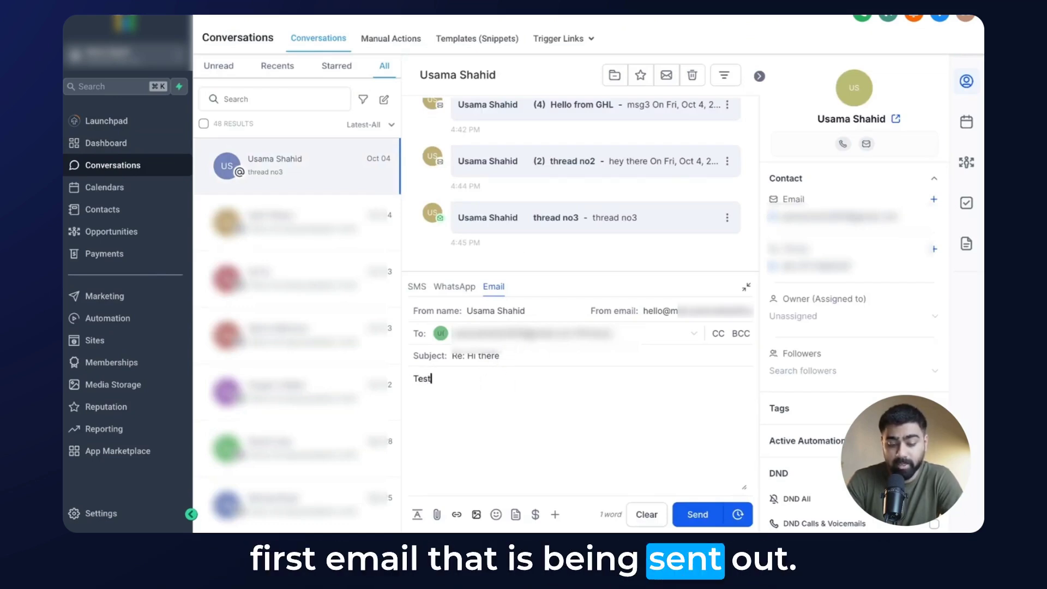
{"action": "left_click", "coordinate": [702, 517]}
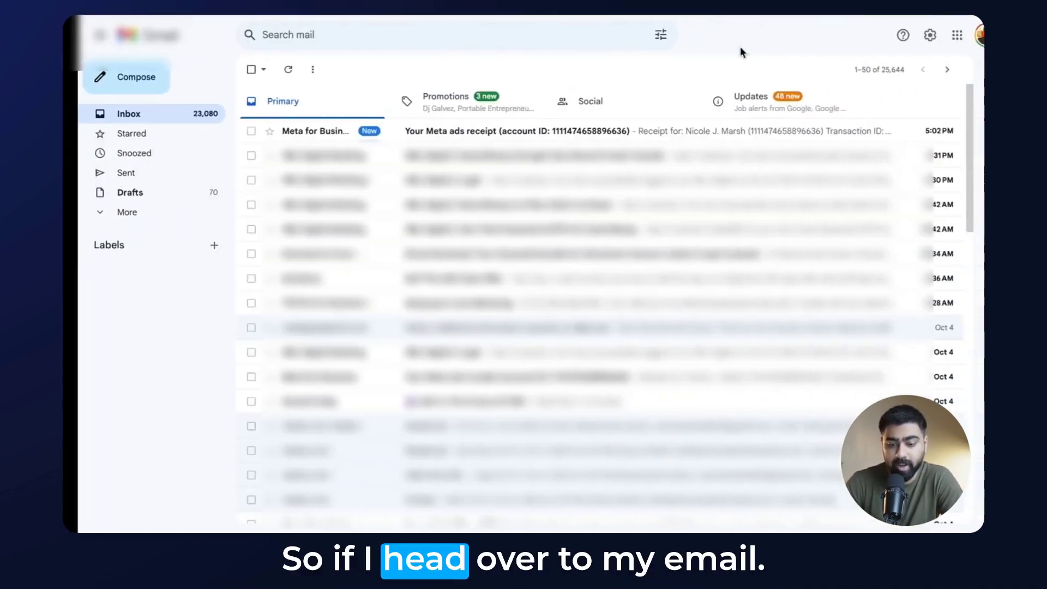
- Refresh Gmail, open the Hi there thread and show the test reply's sender details
{"action": "left_click", "coordinate": [268, 69]}
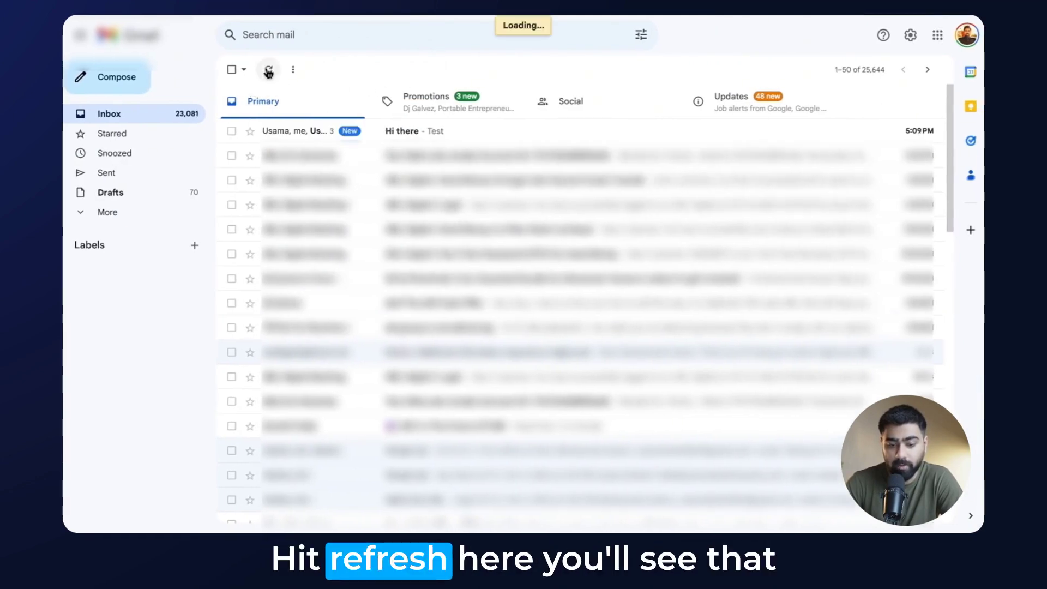
{"action": "left_click", "coordinate": [288, 134]}
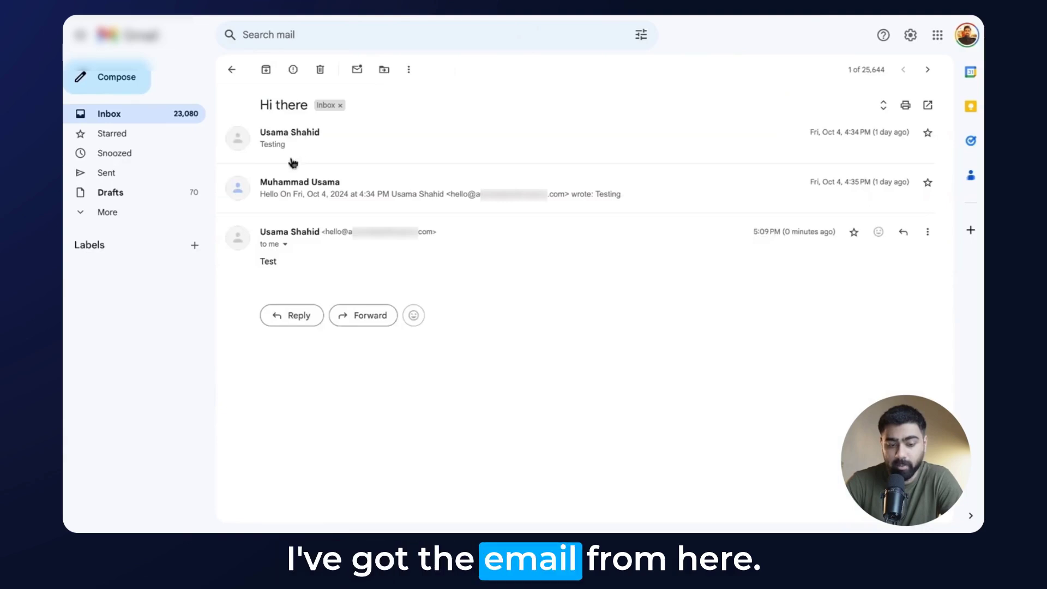
{"action": "left_click", "coordinate": [285, 244]}
{"action": "left_click_drag", "start_coordinate": [326, 231], "coordinate": [430, 233]}
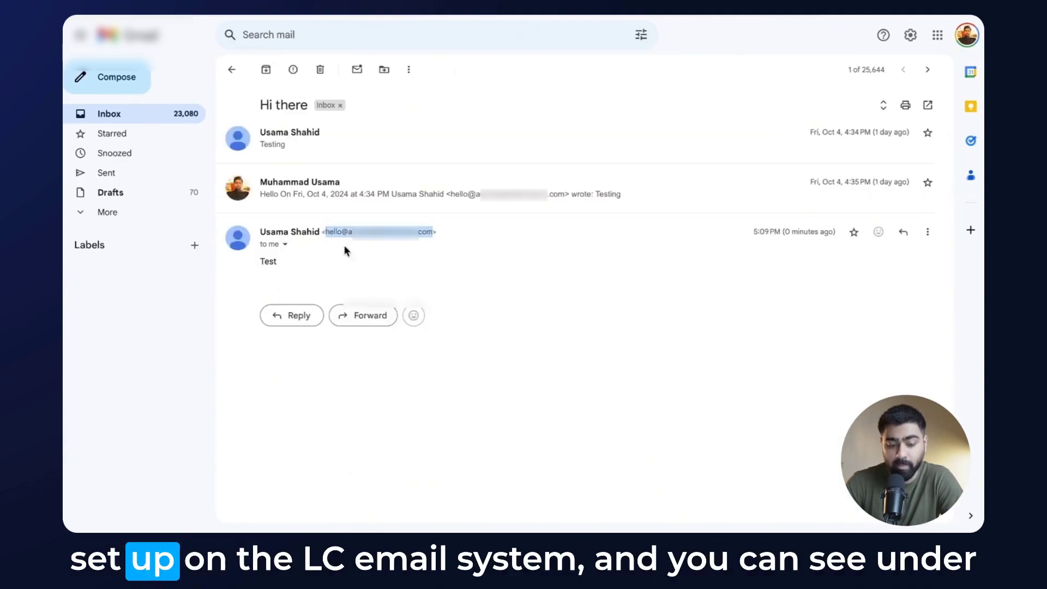
{"action": "left_click", "coordinate": [285, 246]}
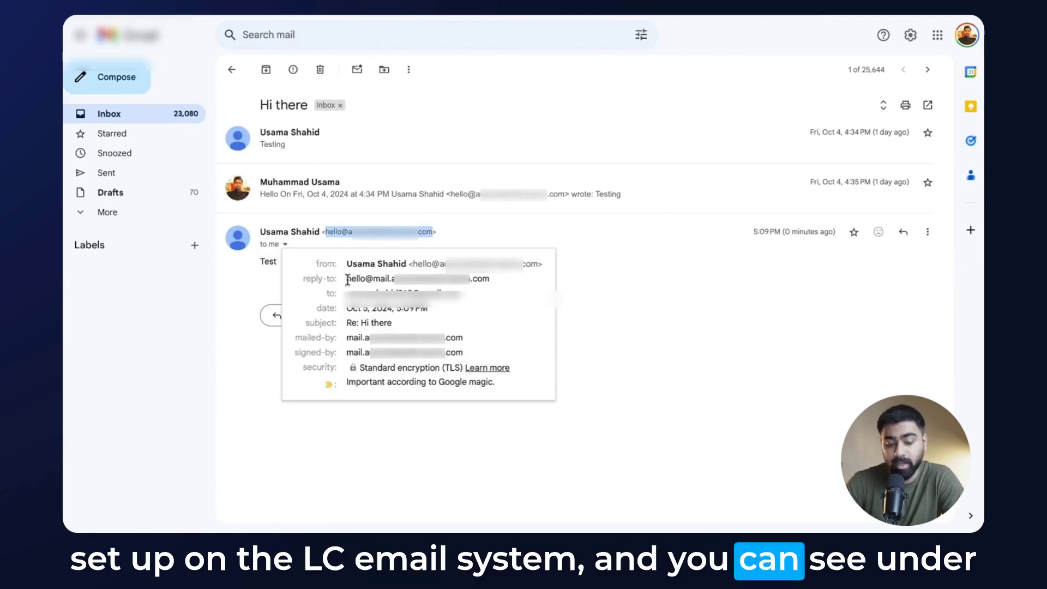
{"action": "left_click", "coordinate": [344, 280]}
- Inspect the reply's reply-to address, mailed-by domain and from-address domain
{"action": "left_click_drag", "start_coordinate": [343, 280], "coordinate": [488, 278]}
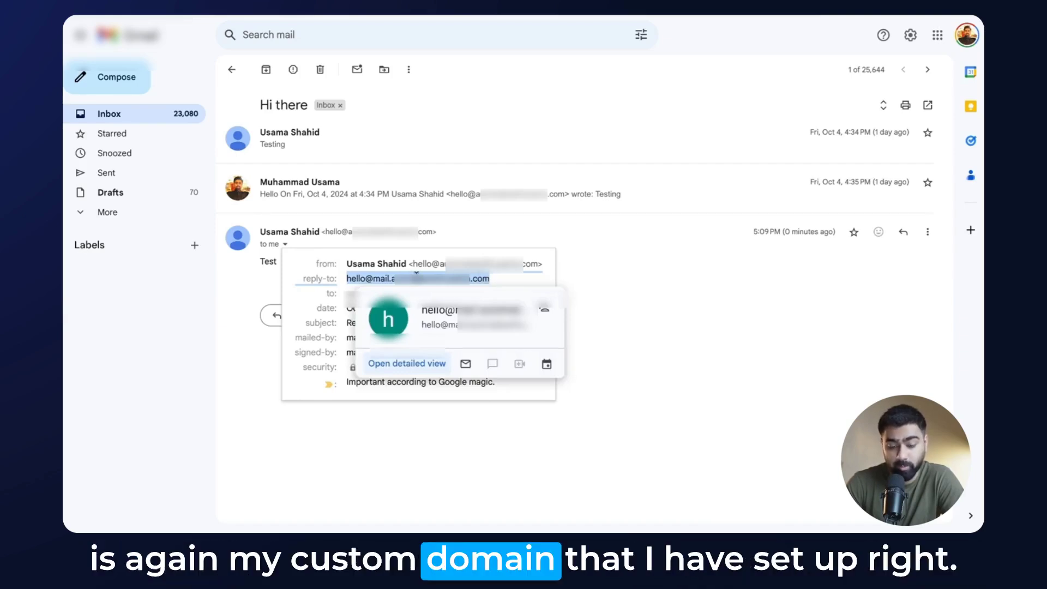
{"action": "left_click", "coordinate": [341, 344]}
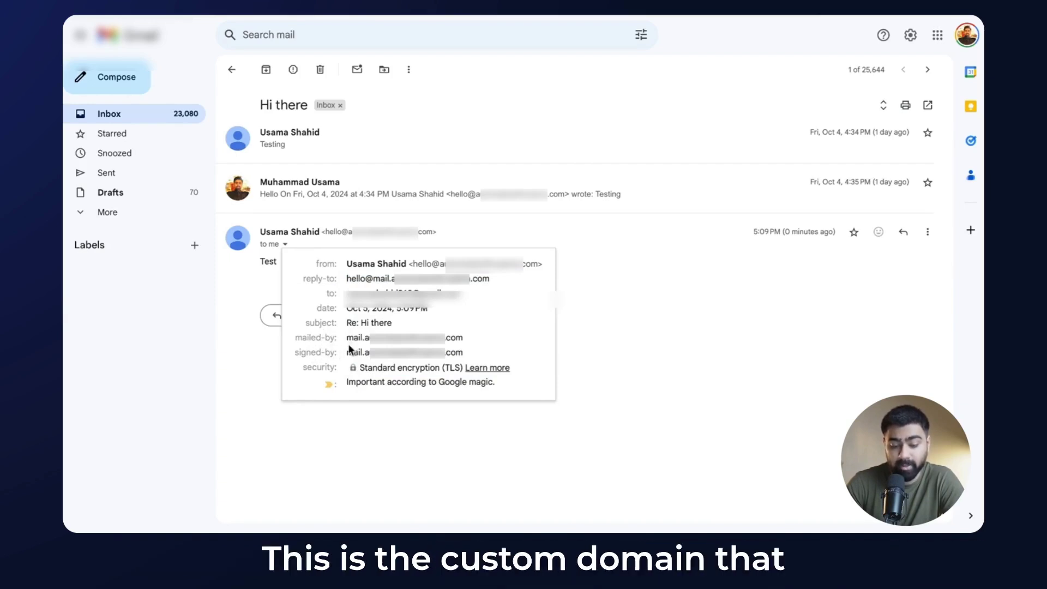
{"action": "left_click_drag", "start_coordinate": [346, 335], "coordinate": [489, 337]}
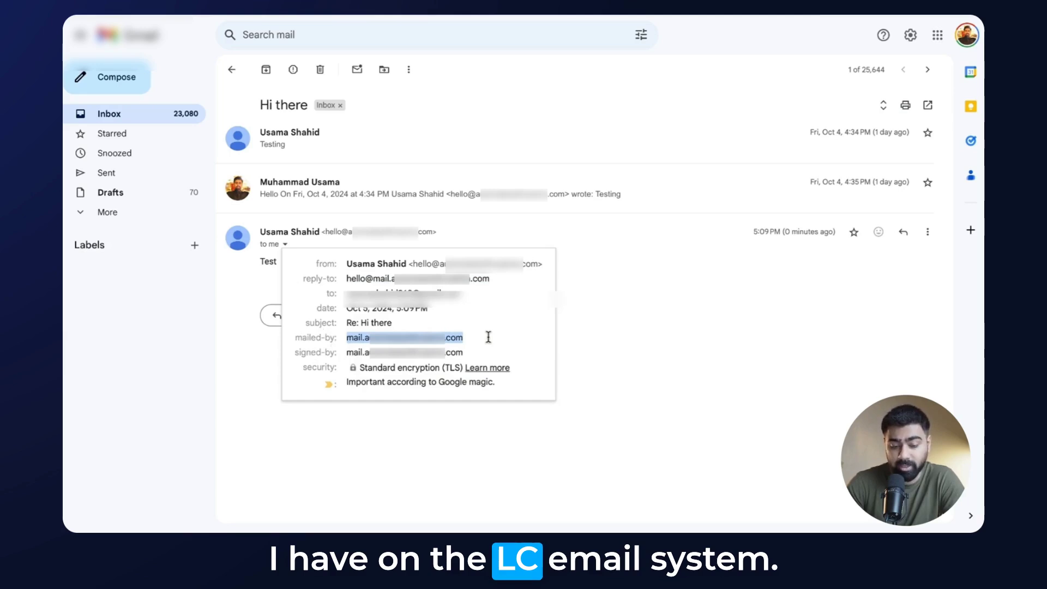
{"action": "left_click", "coordinate": [351, 323]}
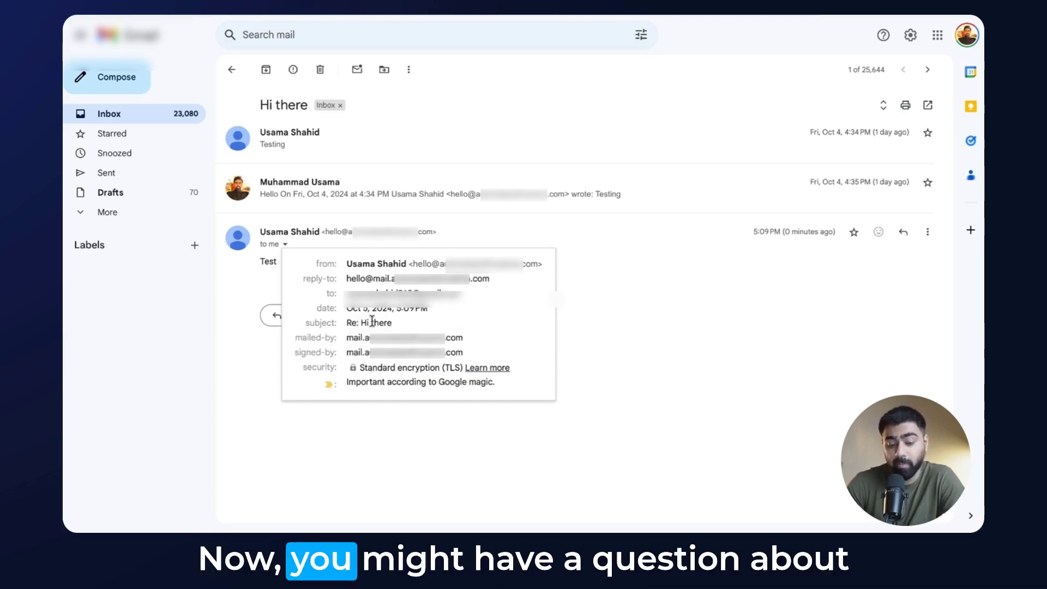
{"action": "triple_click", "coordinate": [367, 262]}
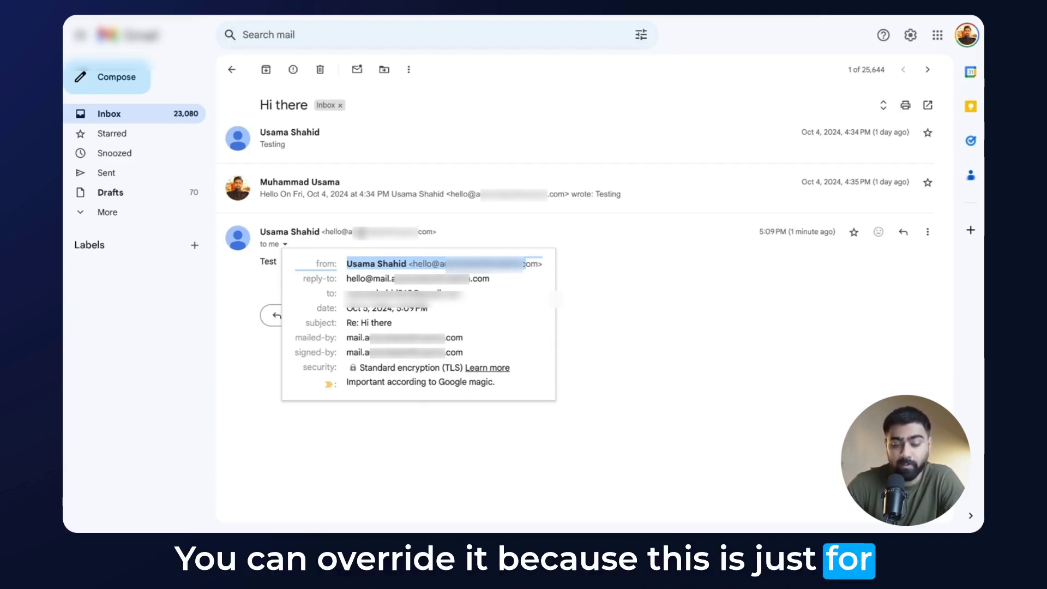
{"action": "left_click_drag", "start_coordinate": [347, 337], "coordinate": [463, 338]}
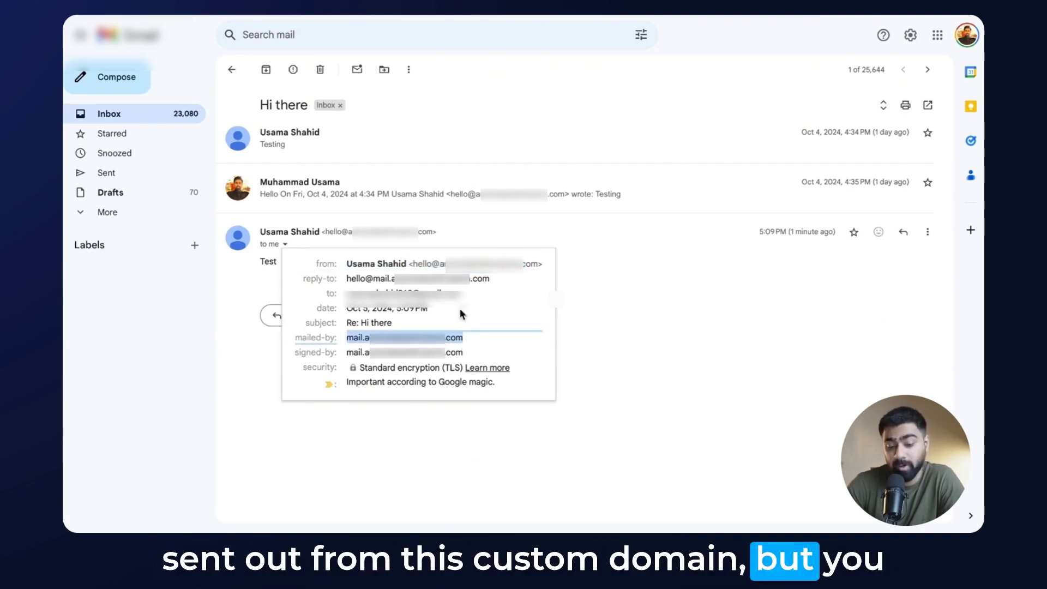
{"action": "left_click_drag", "start_coordinate": [440, 264], "coordinate": [524, 265]}
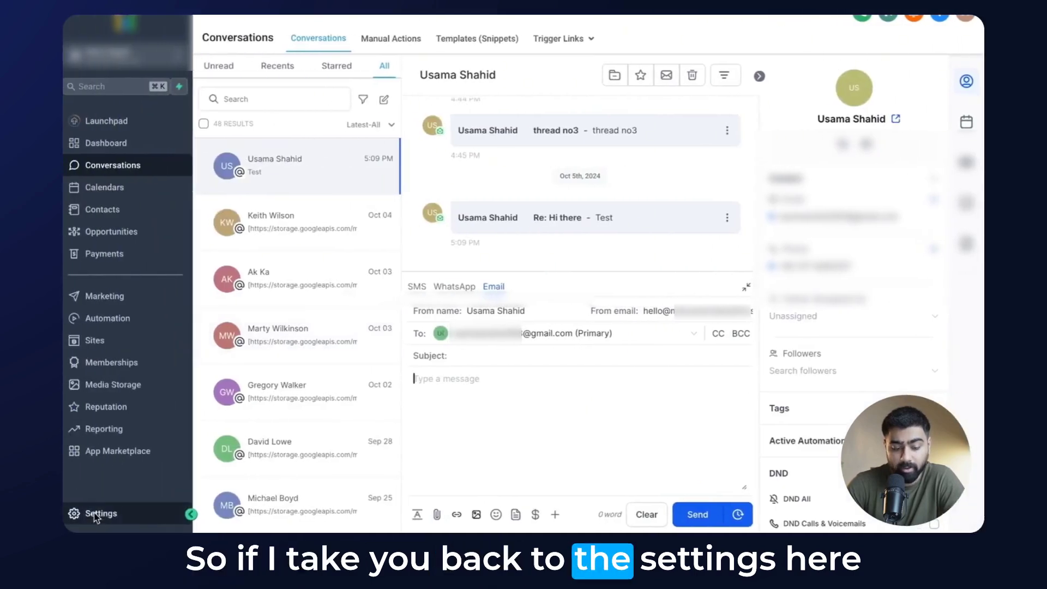
- Review the Dedicated Header name and email under Email Services' dedicated domains
{"action": "left_click", "coordinate": [96, 515]}
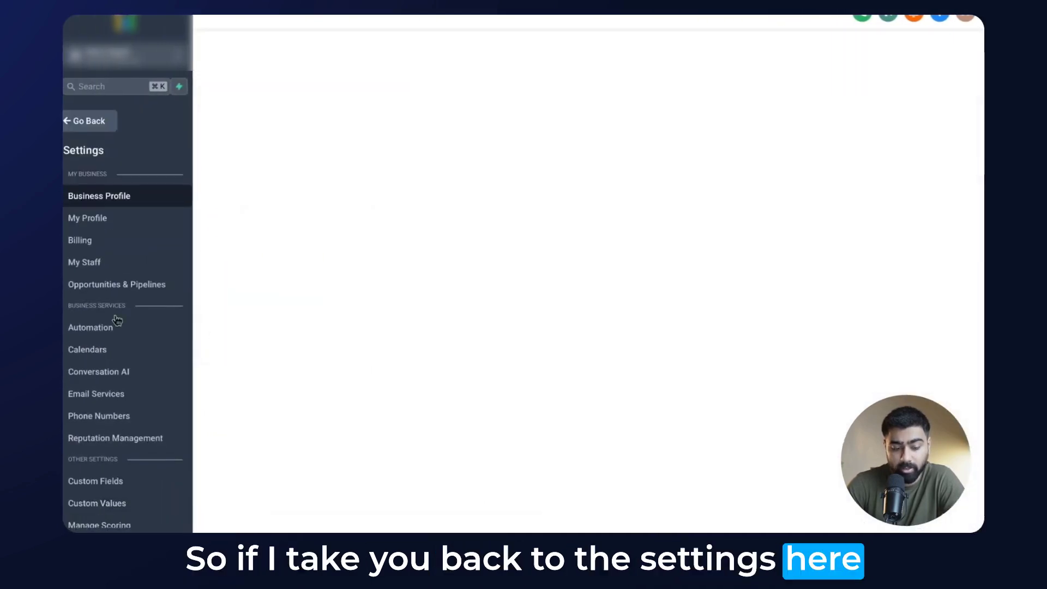
{"action": "left_click", "coordinate": [108, 371]}
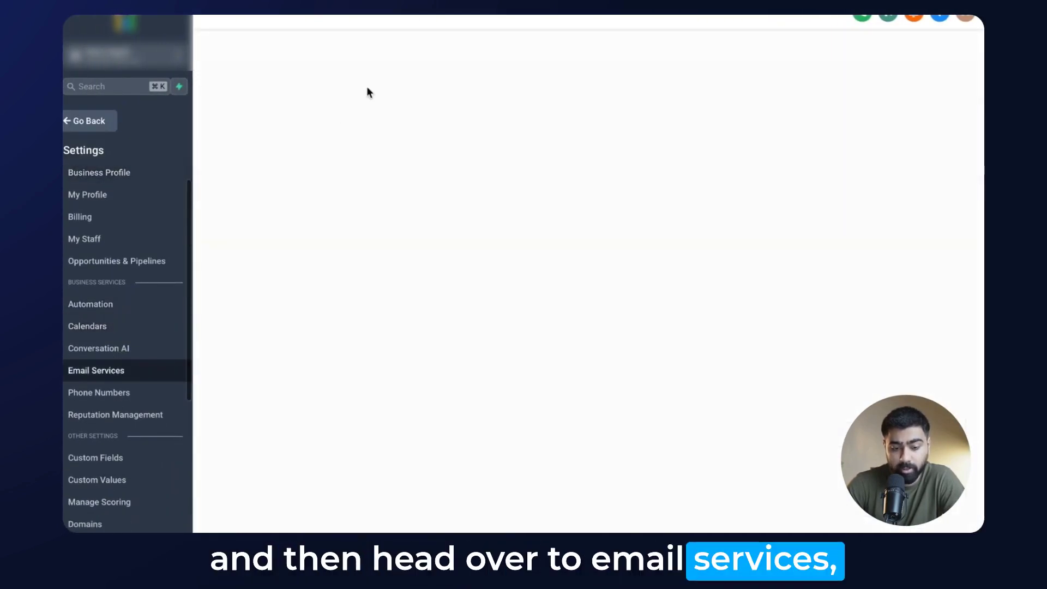
{"action": "left_click", "coordinate": [881, 187]}
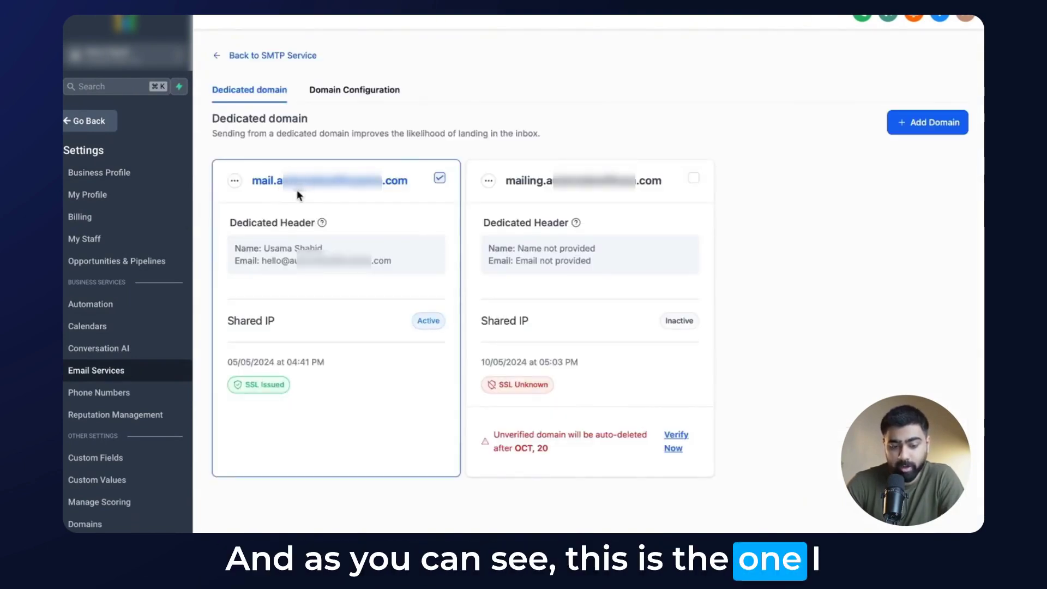
{"action": "left_click_drag", "start_coordinate": [301, 224], "coordinate": [318, 225]}
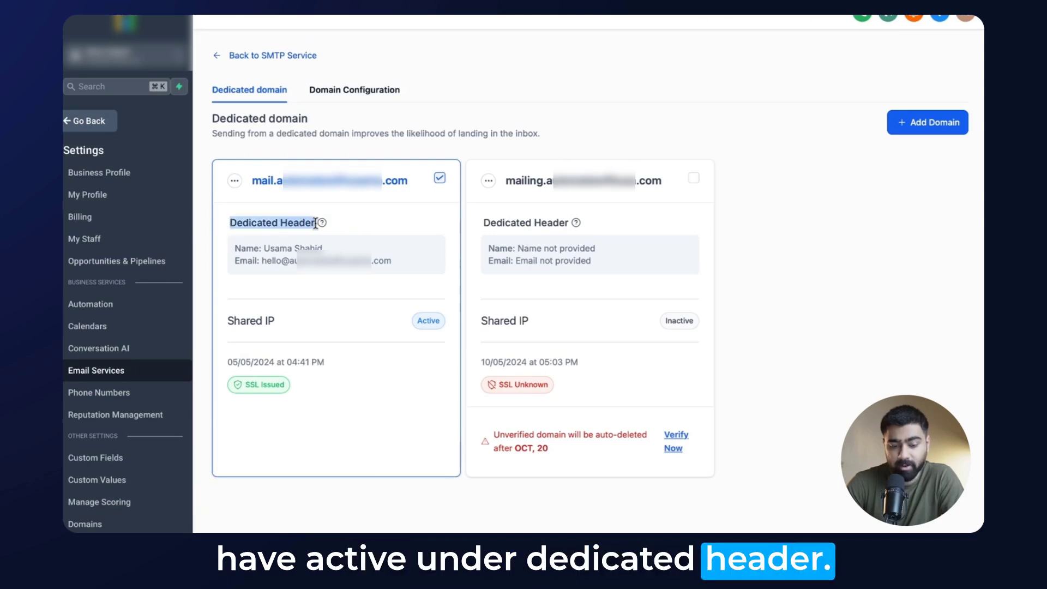
{"action": "left_click_drag", "start_coordinate": [233, 248], "coordinate": [406, 265]}
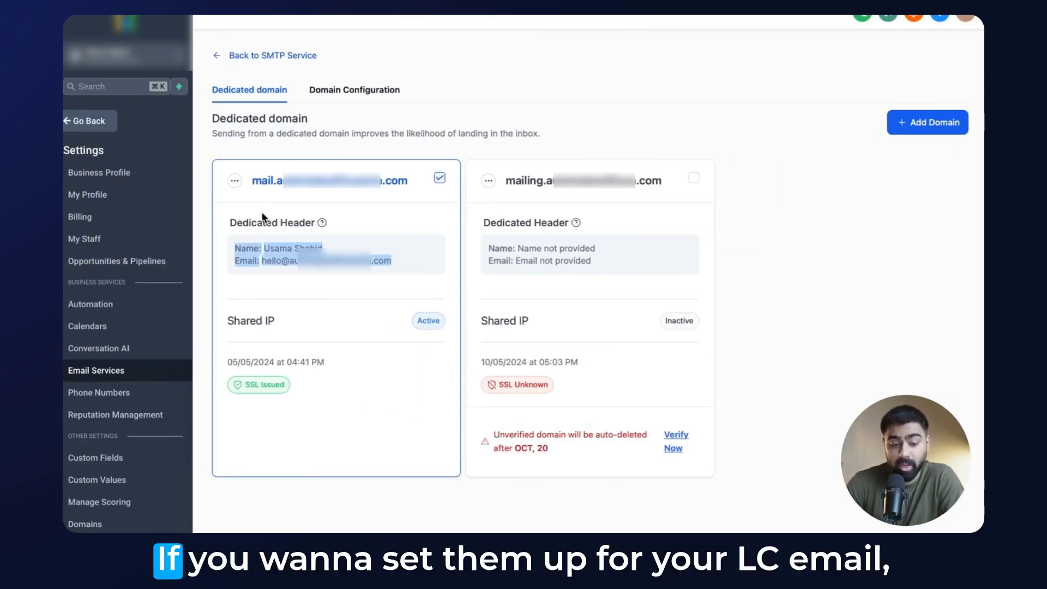
- Check the sending domain's header settings, then expand 'Re: Hi there' in Conversations
{"action": "left_click", "coordinate": [235, 183]}
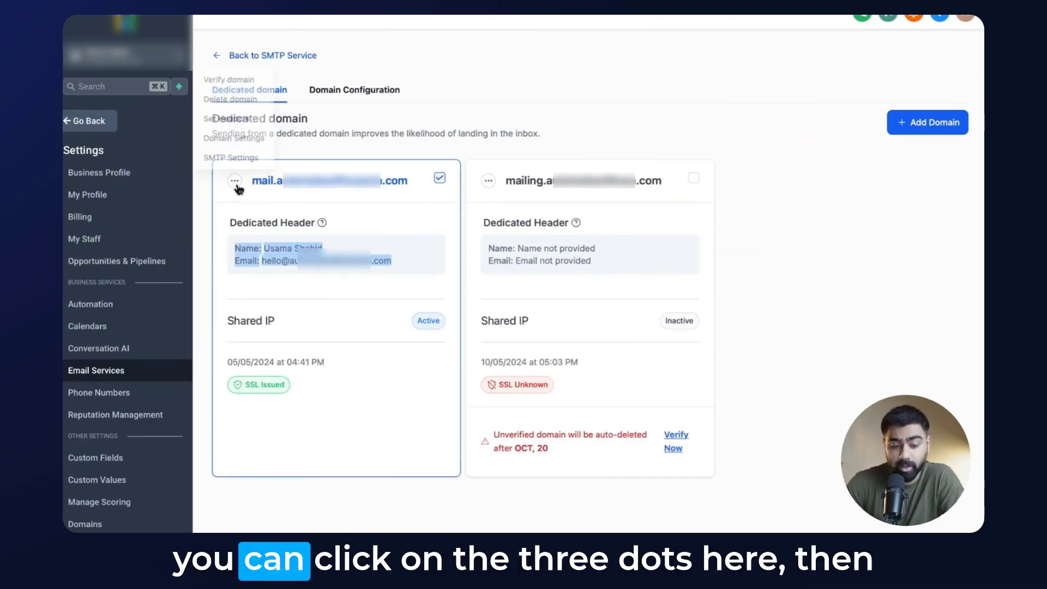
{"action": "left_click", "coordinate": [226, 116]}
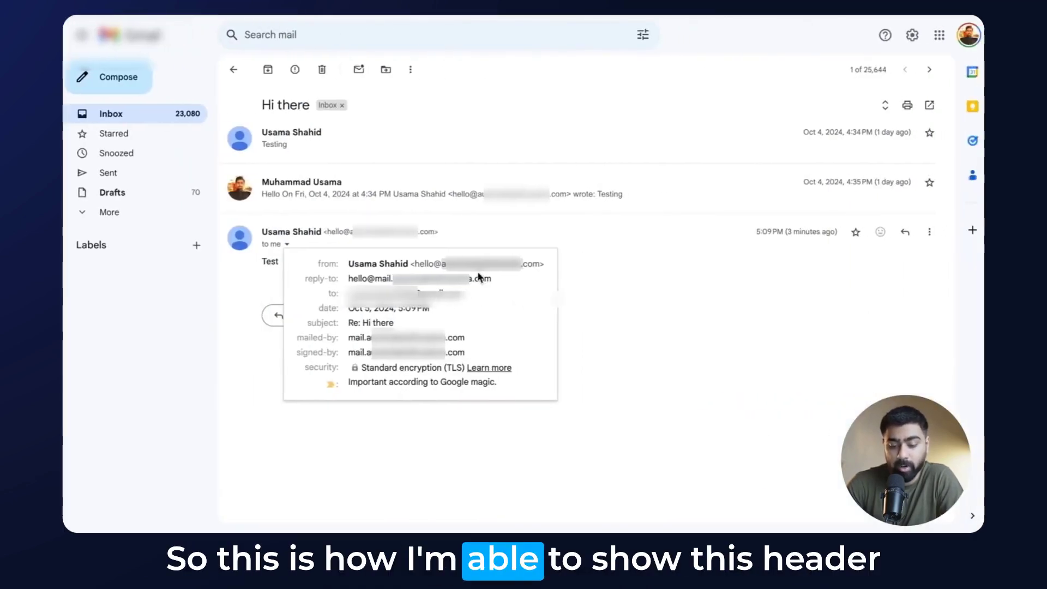
{"action": "left_click_drag", "start_coordinate": [521, 263], "coordinate": [430, 264]}
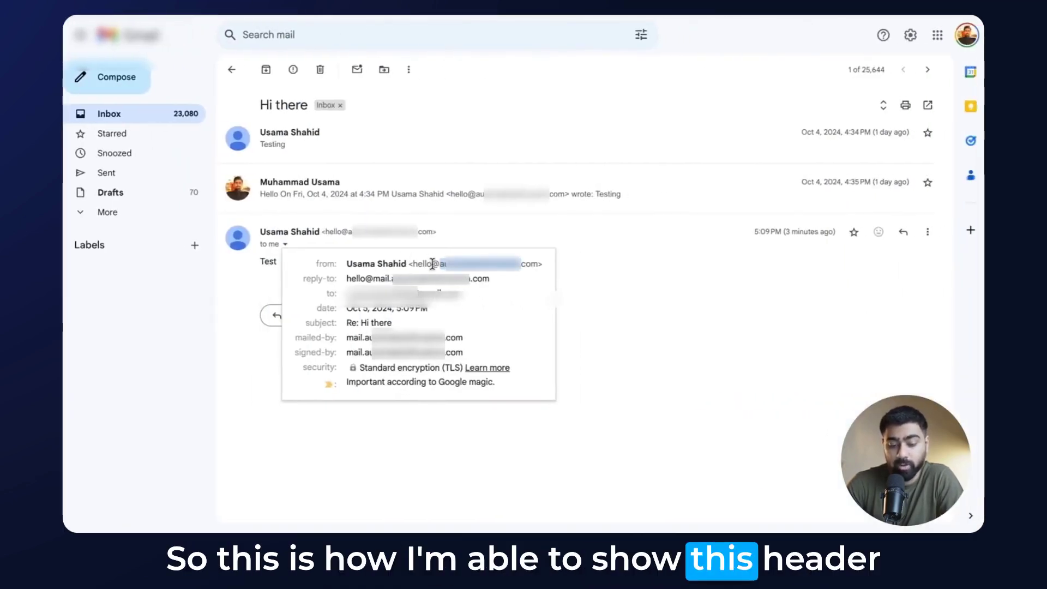
{"action": "left_click_drag", "start_coordinate": [345, 338], "coordinate": [464, 338]}
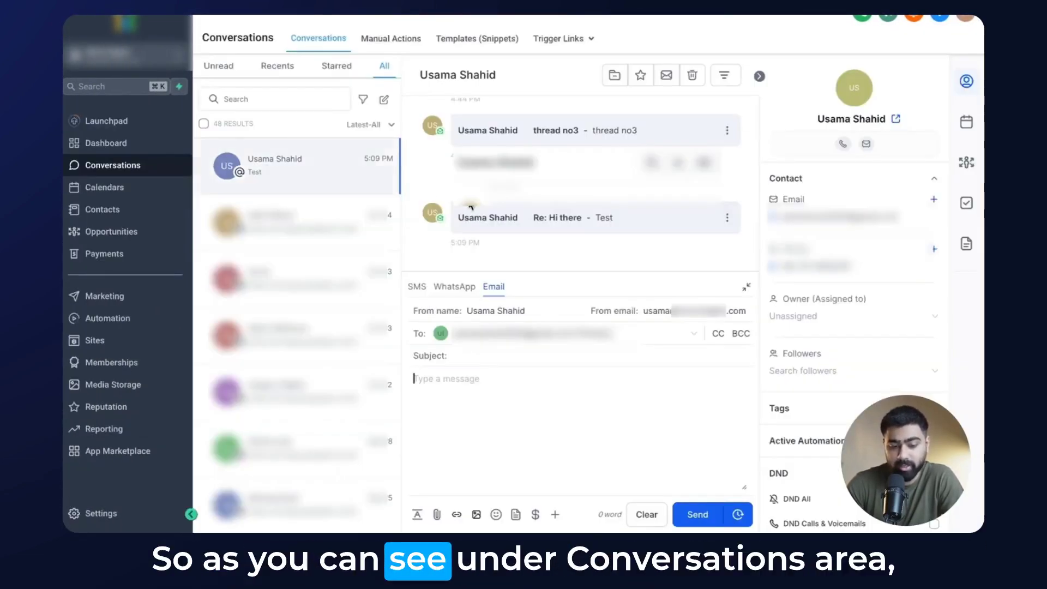
{"action": "left_click", "coordinate": [538, 218]}
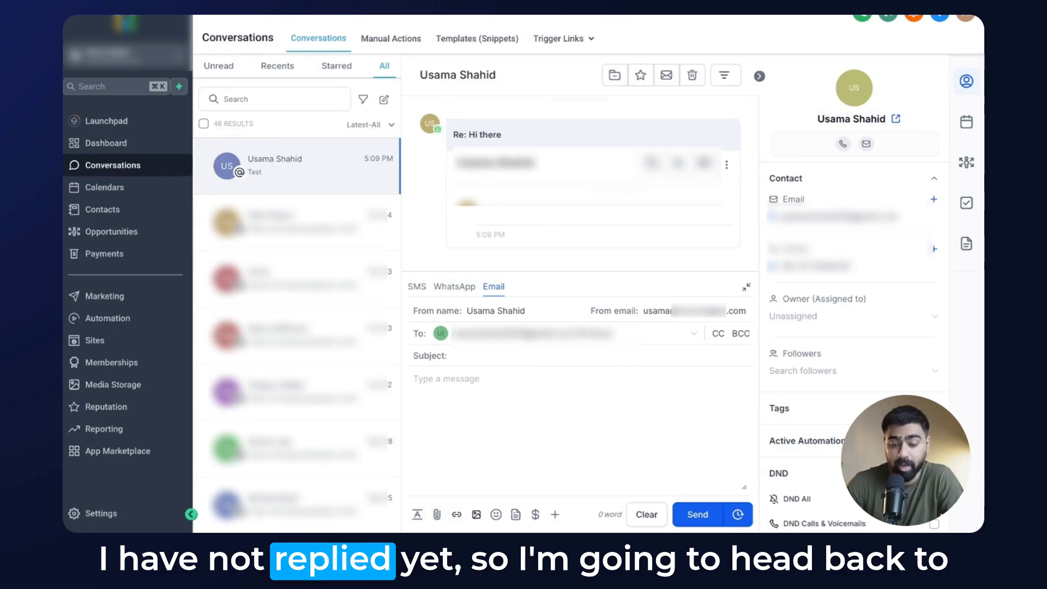
{"action": "key", "text": "ctrl+Right"}
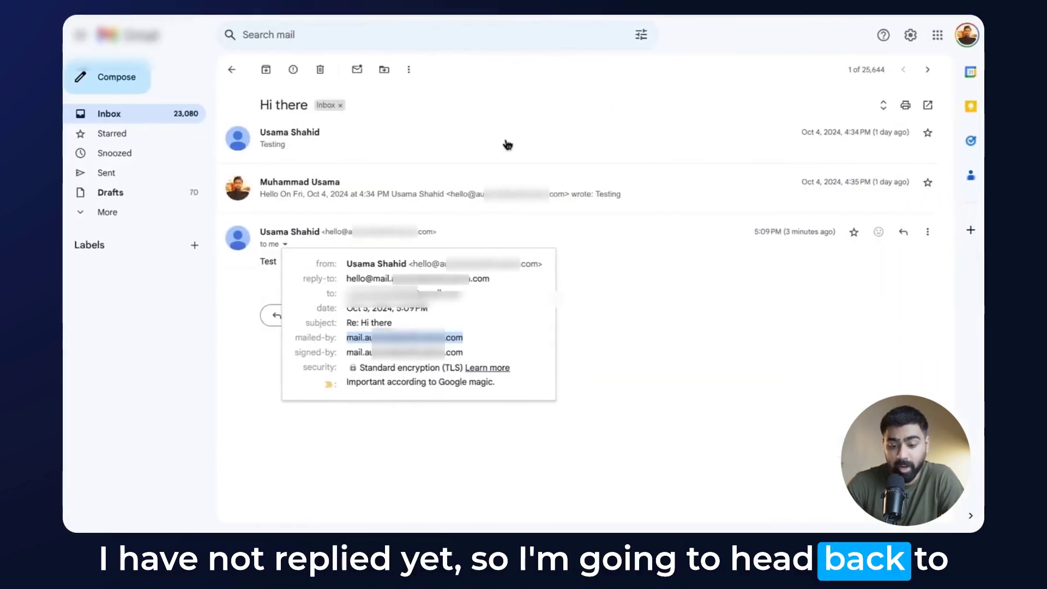
- Send a reply on the Gmail 'Hi there' thread, then return to HighLevel's Email Services settings
{"action": "left_click", "coordinate": [505, 142]}
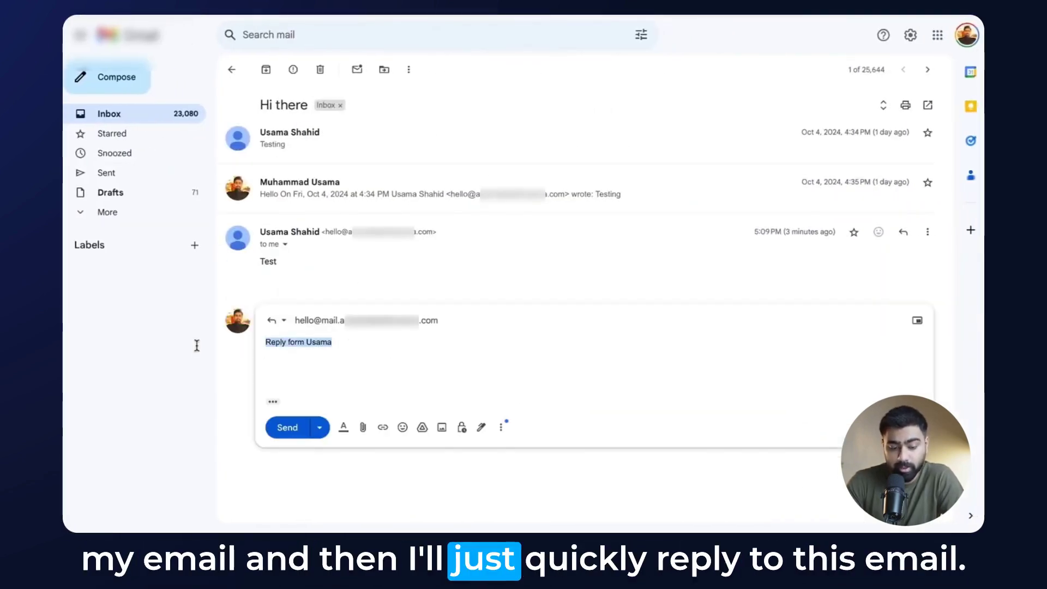
{"action": "left_click", "coordinate": [287, 427]}
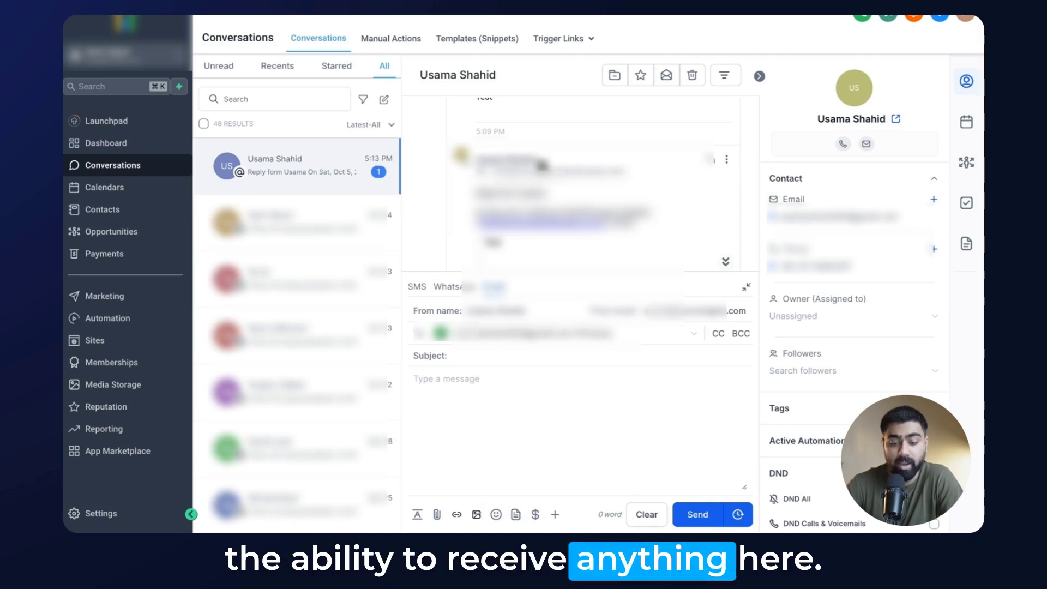
{"action": "left_click", "coordinate": [101, 514]}
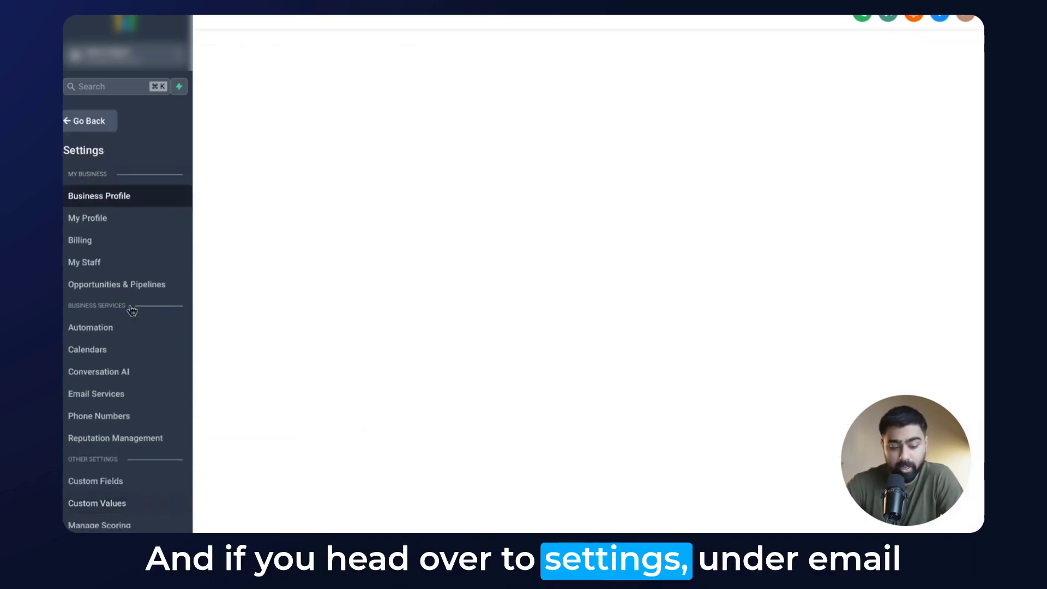
{"action": "left_click", "coordinate": [107, 398]}
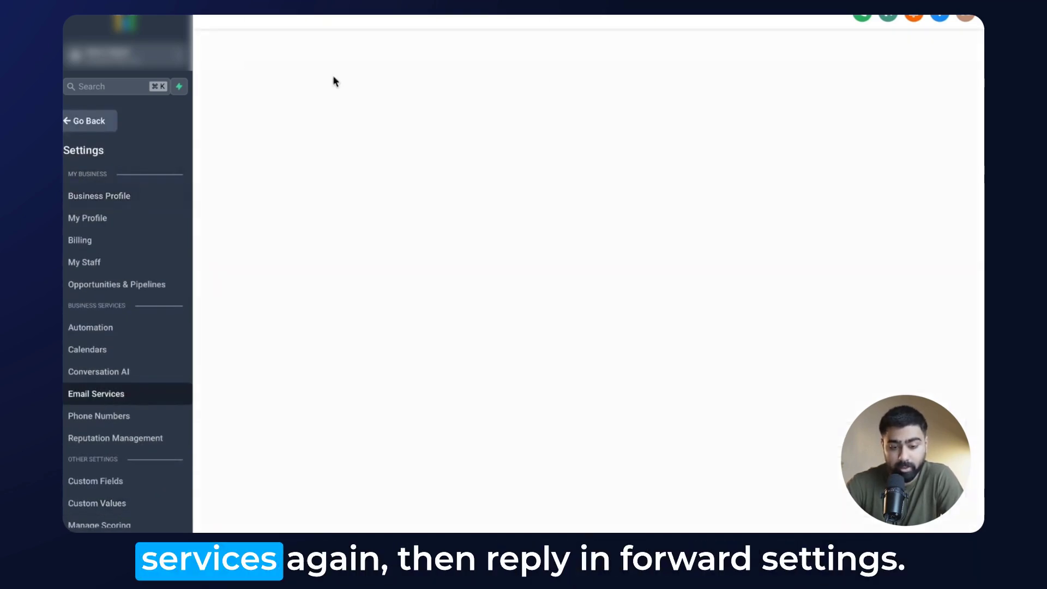
- Enter your own address as the Reply Address in Reply & Forward Settings, then return to Conversations
{"action": "left_click", "coordinate": [355, 93]}
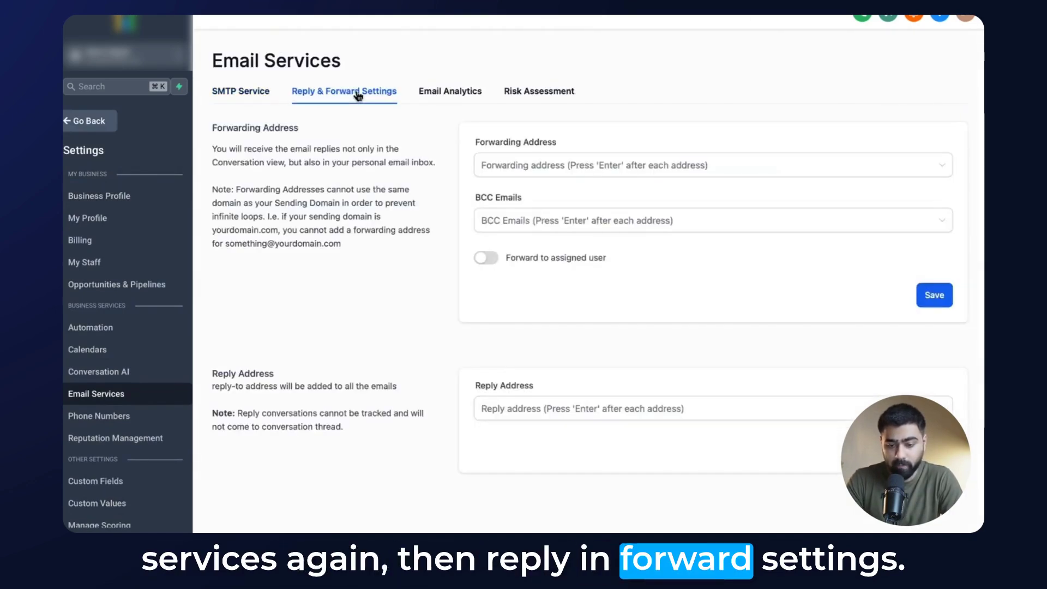
{"action": "left_click", "coordinate": [519, 410]}
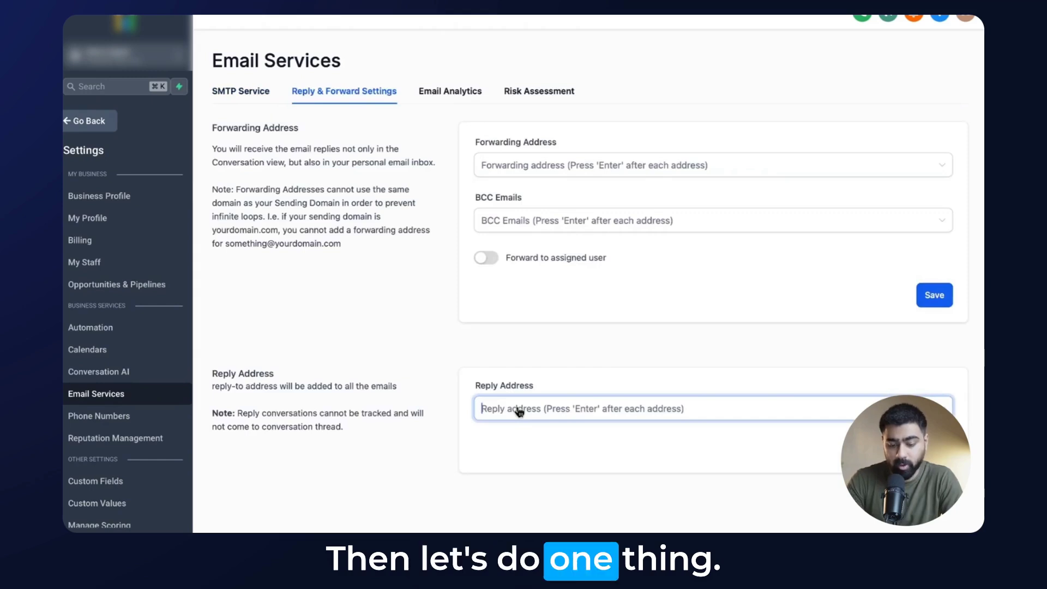
{"action": "type", "text": "usa"}
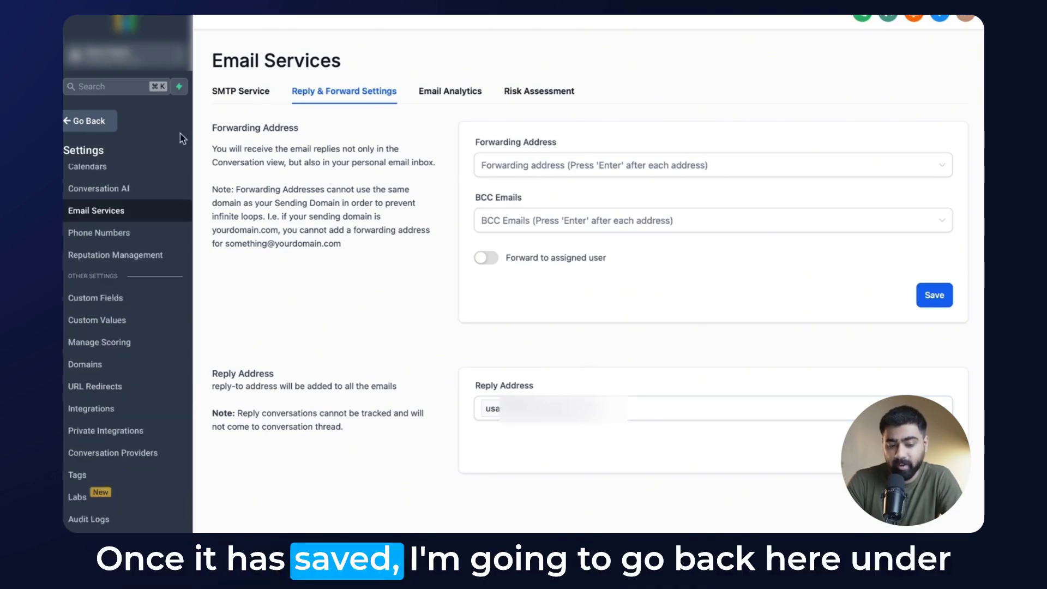
{"action": "left_click", "coordinate": [90, 120]}
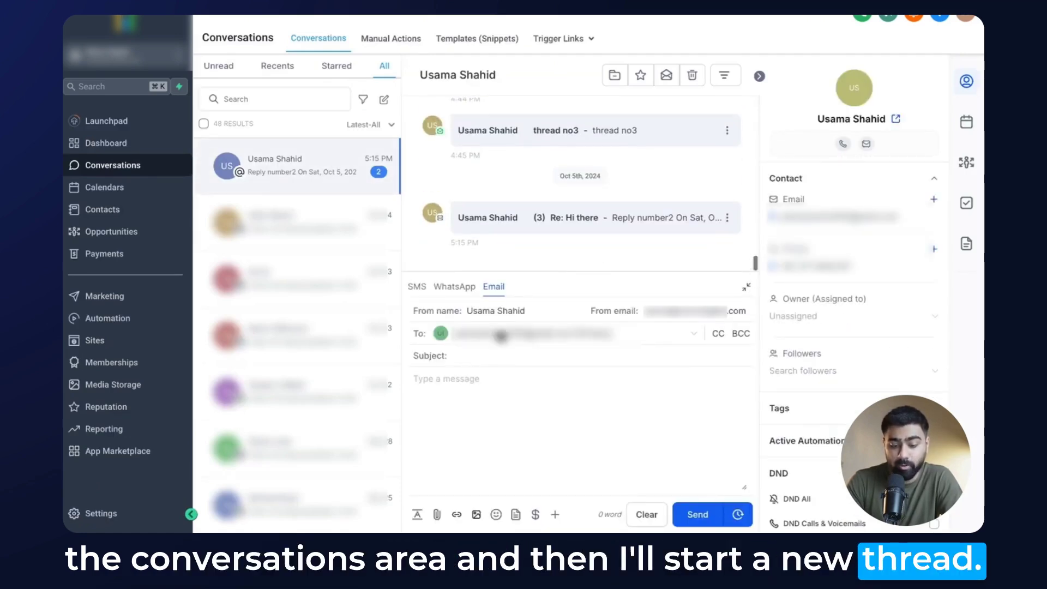
- Write and send an email with subject 'Thread number2' and body 'thread number2' to the contact
{"action": "type", "text": "read number2"}
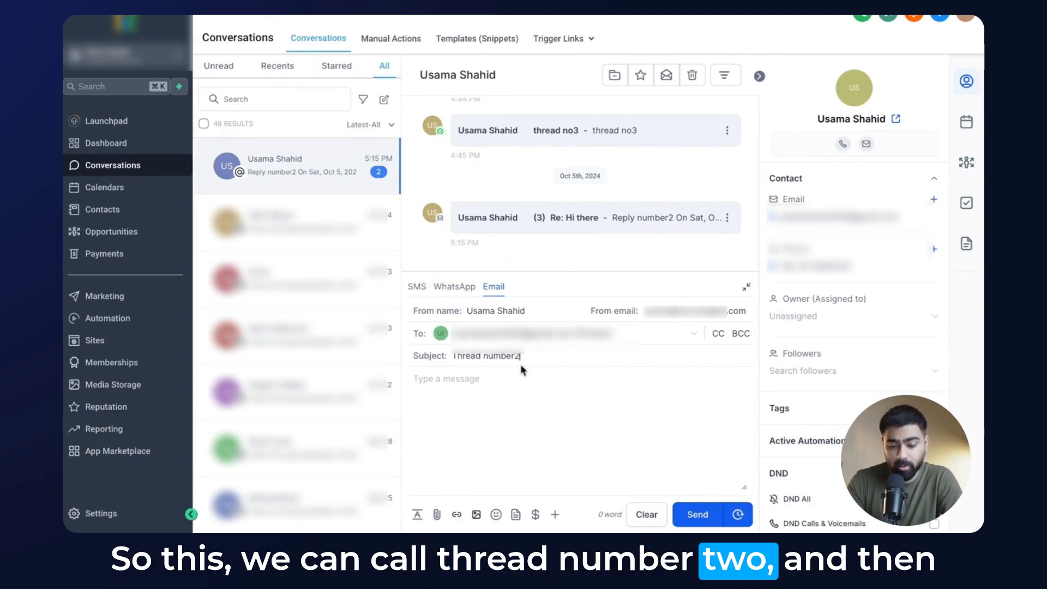
{"action": "left_click", "coordinate": [520, 375]}
{"action": "type", "text": "thread number2"}
{"action": "key", "text": "ctrl+a"}
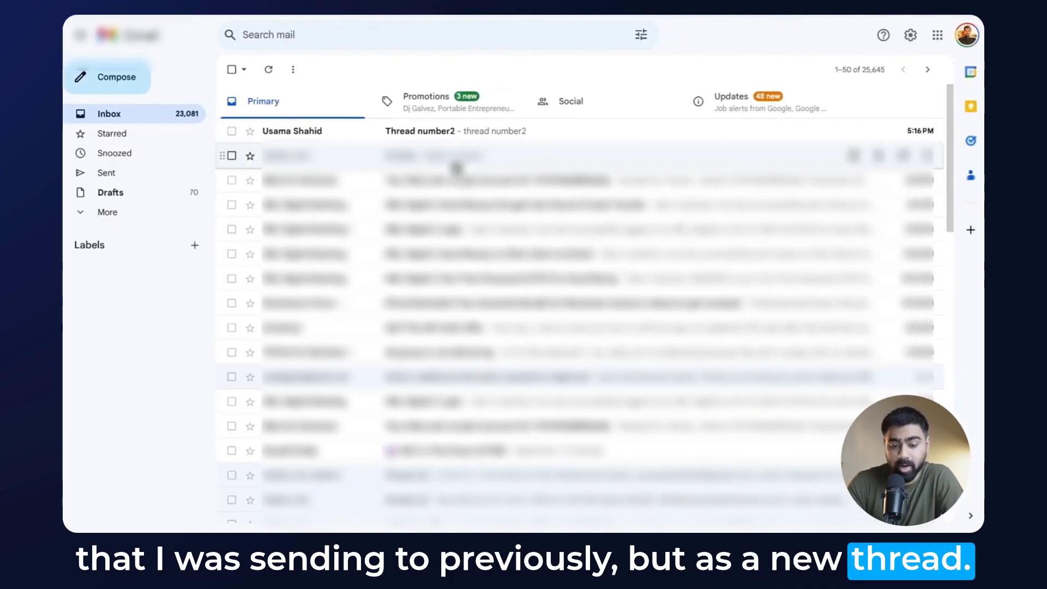
- Reply 'Reply number 2' to the Thread number2 email and expand the newest message
{"action": "left_click", "coordinate": [405, 134]}
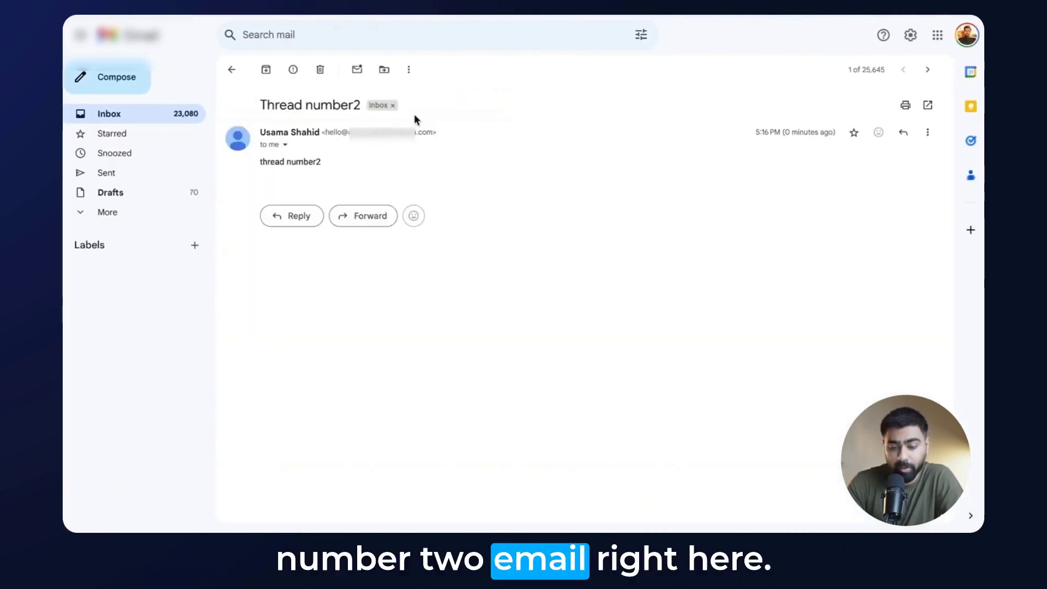
{"action": "left_click", "coordinate": [315, 213]}
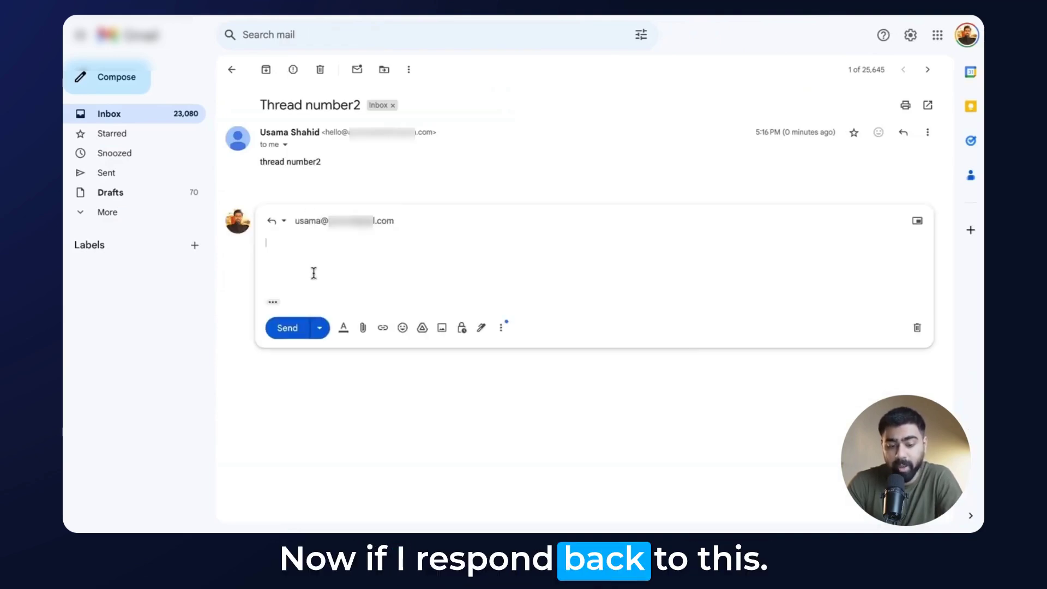
{"action": "left_click", "coordinate": [287, 327]}
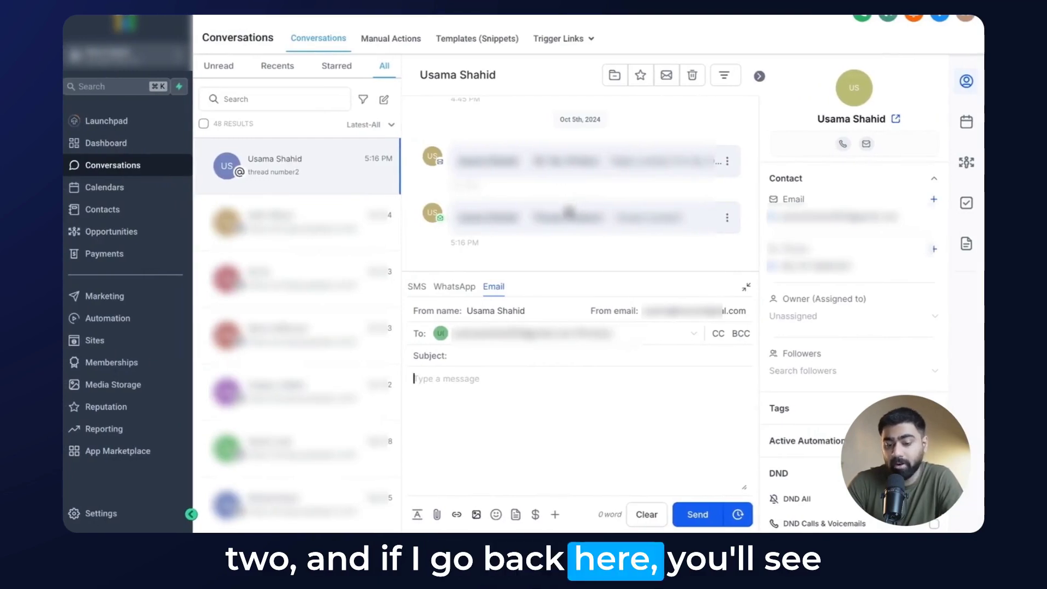
{"action": "left_click", "coordinate": [555, 223]}
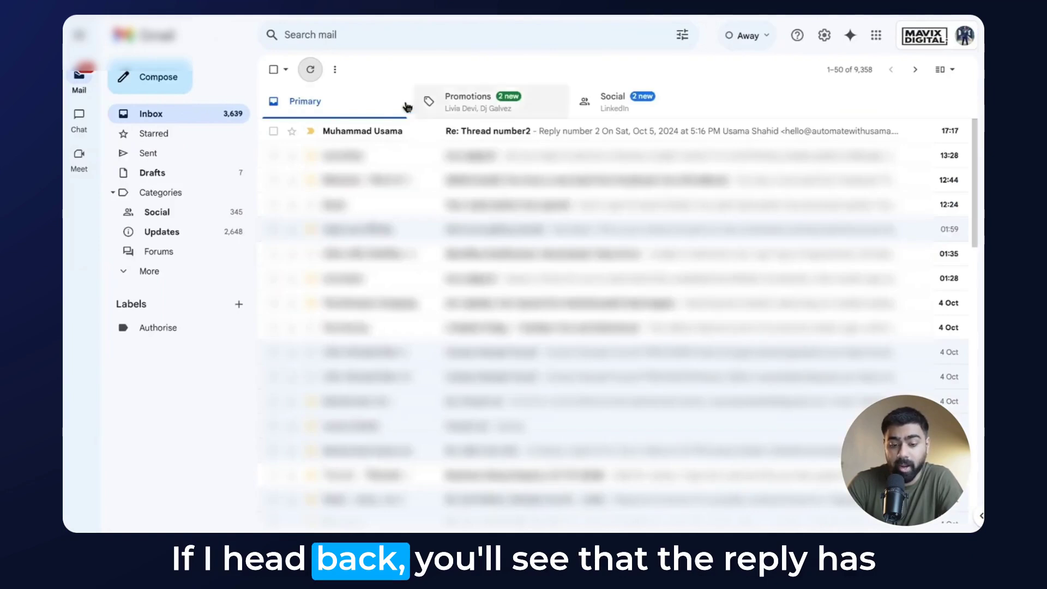
- Open the 'Re: Thread number2' reply in the business inbox and highlight its quoted and reply text
{"action": "left_click", "coordinate": [375, 135]}
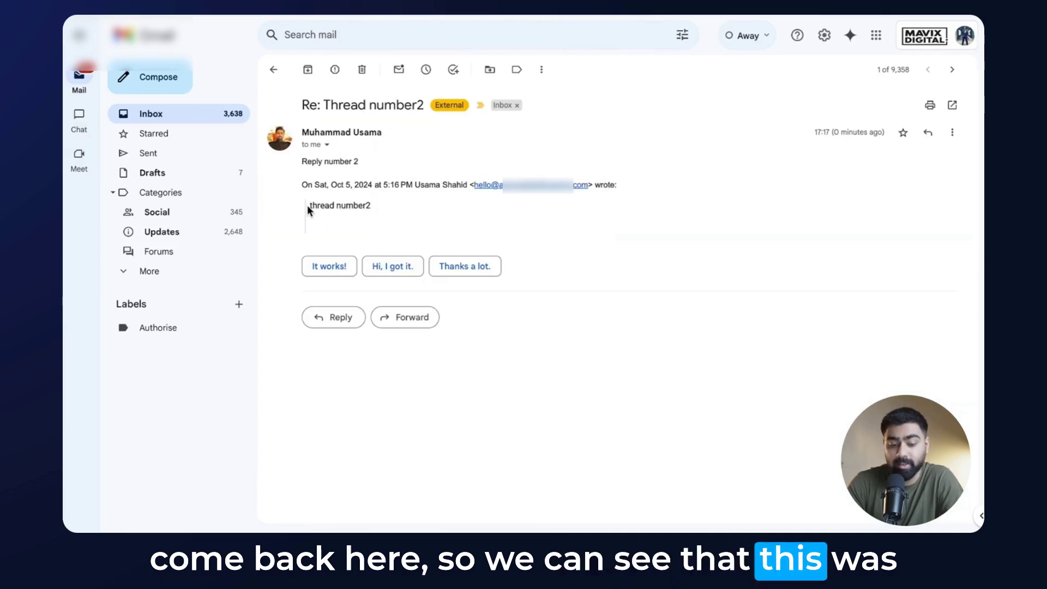
{"action": "left_click_drag", "start_coordinate": [308, 208], "coordinate": [391, 209]}
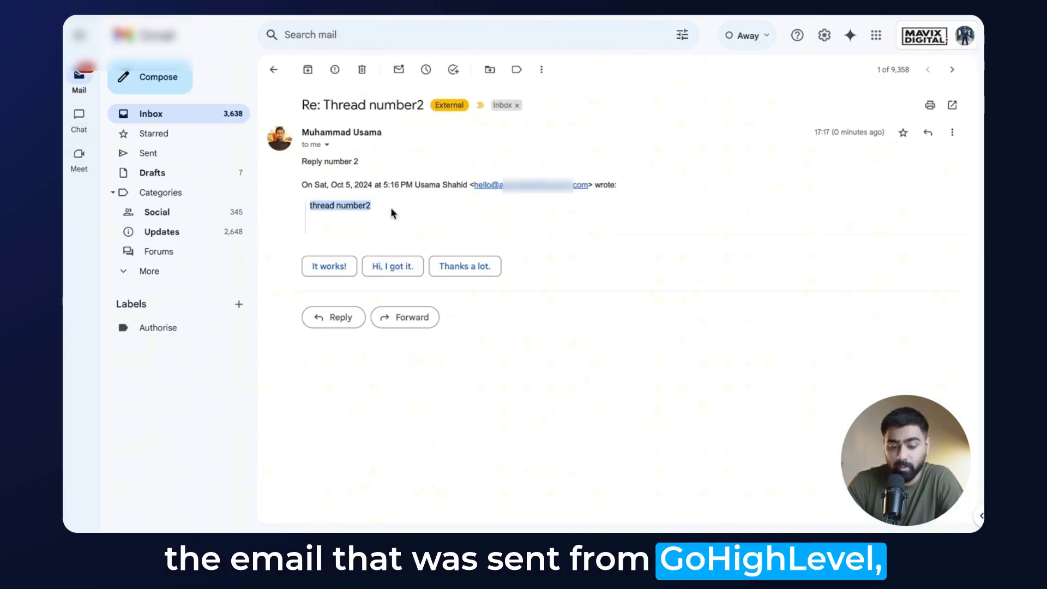
{"action": "left_click", "coordinate": [347, 165]}
{"action": "left_click_drag", "start_coordinate": [301, 163], "coordinate": [385, 162]}
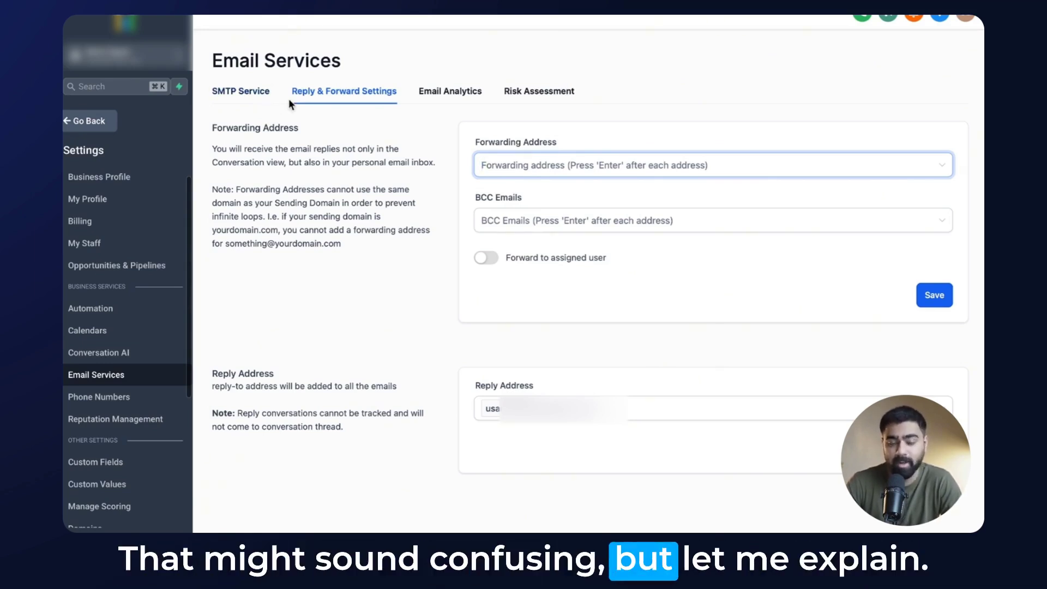
- Check the default SMTP provider's sending domain, then return to Reply & Forward Settings
{"action": "left_click", "coordinate": [251, 96]}
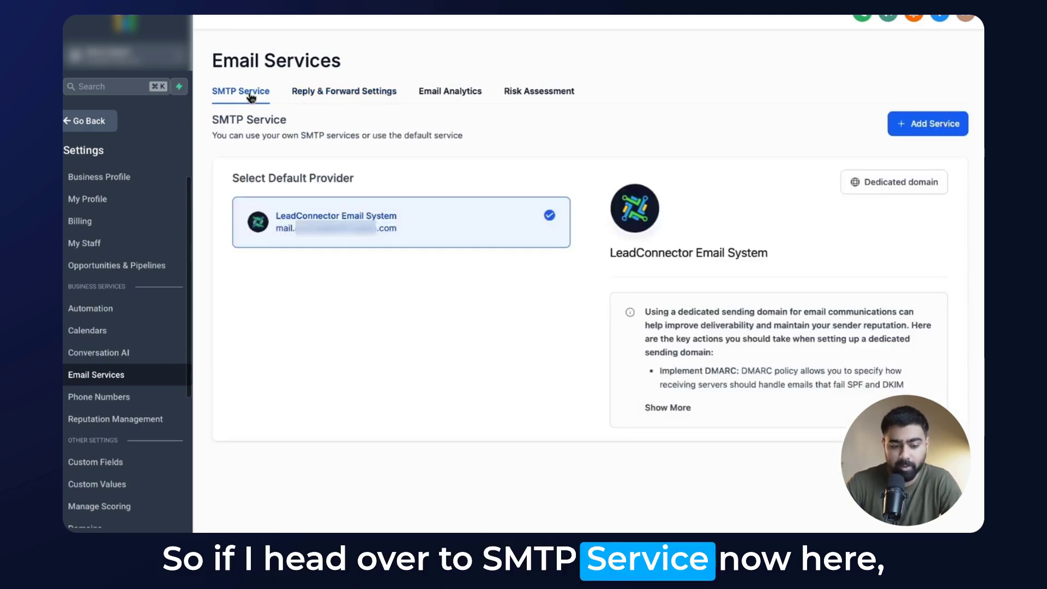
{"action": "left_click_drag", "start_coordinate": [413, 233], "coordinate": [305, 235]}
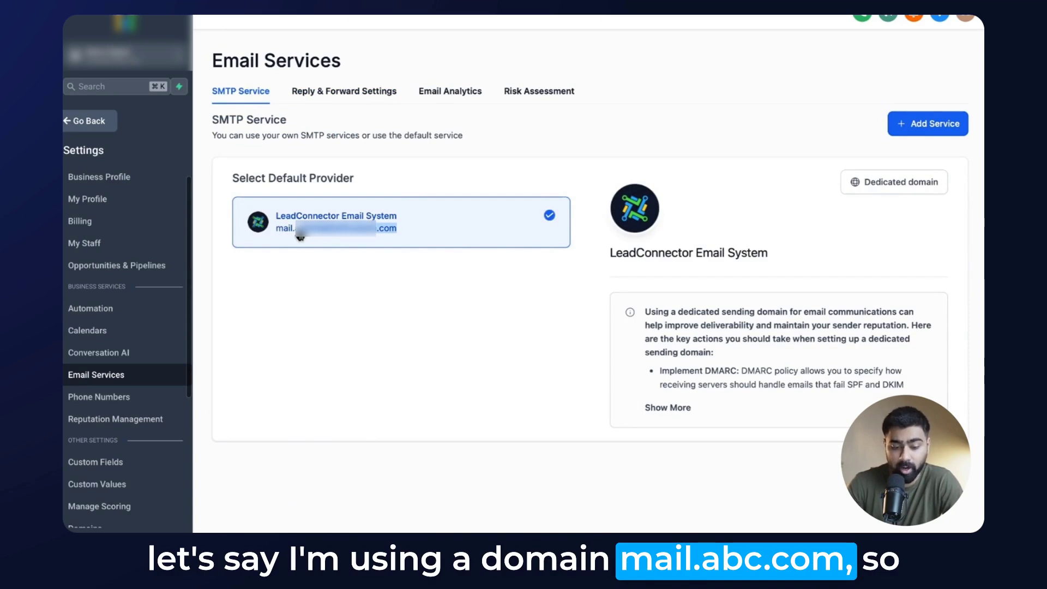
{"action": "left_click", "coordinate": [354, 97]}
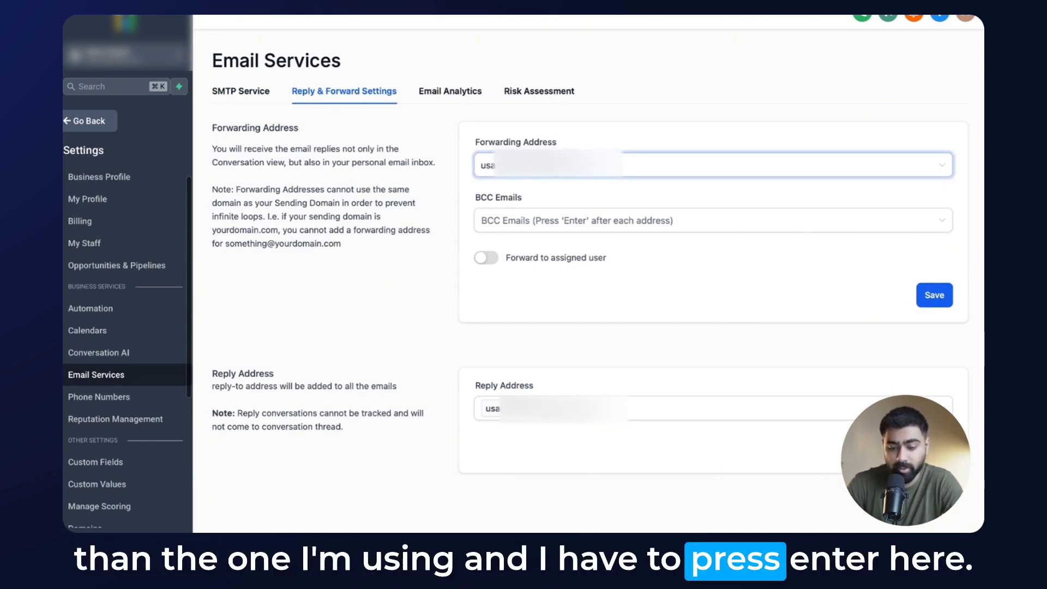
- Keep the forwarding address, leave forward-to-assigned-user off, clear the Reply Address and save
{"action": "key", "text": "Return"}
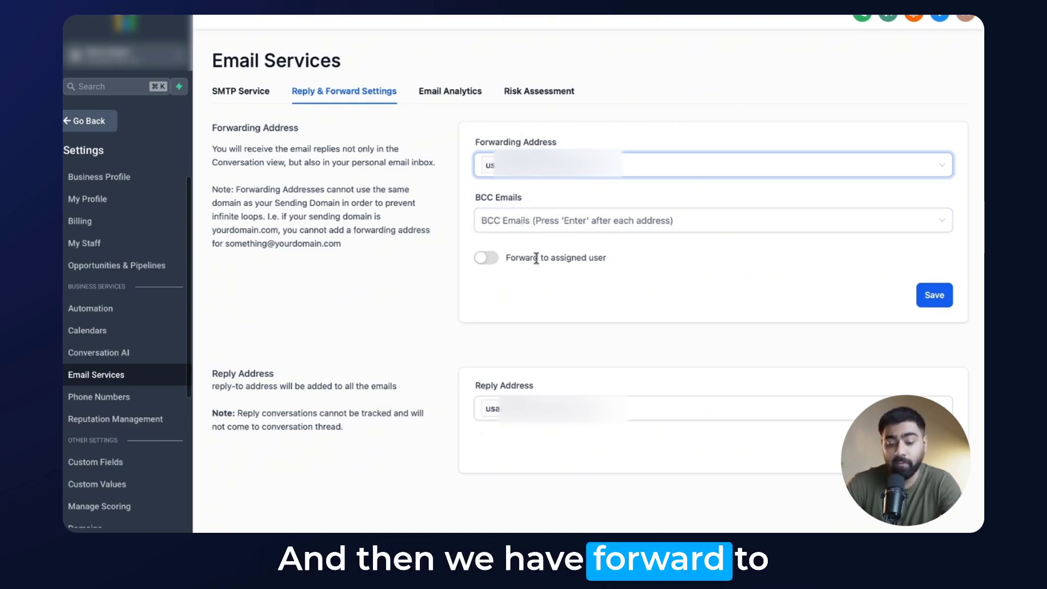
{"action": "left_click", "coordinate": [492, 266]}
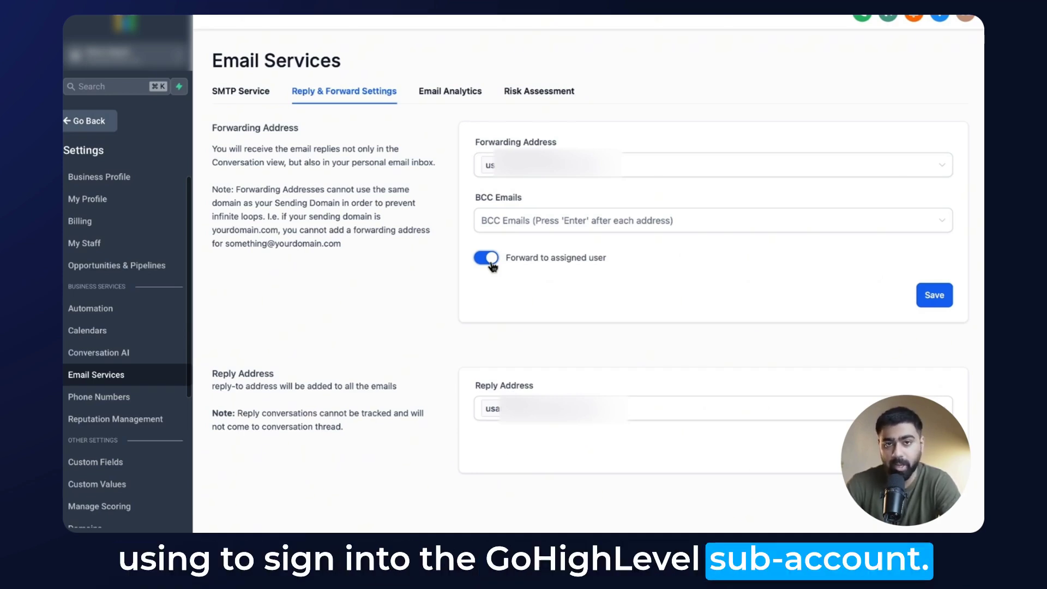
{"action": "left_click", "coordinate": [487, 258]}
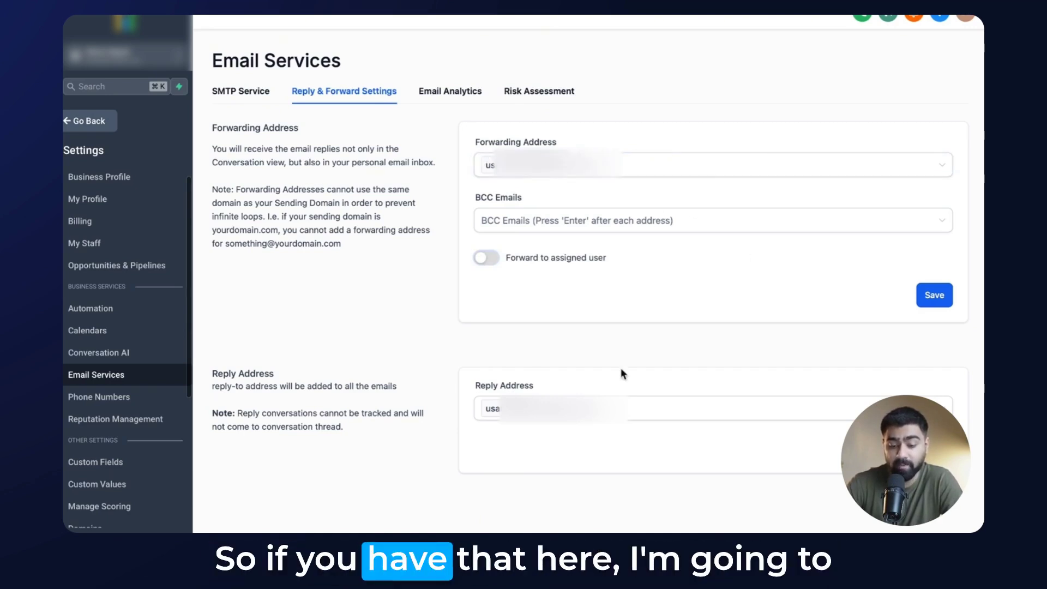
{"action": "key", "text": "BackSpace"}
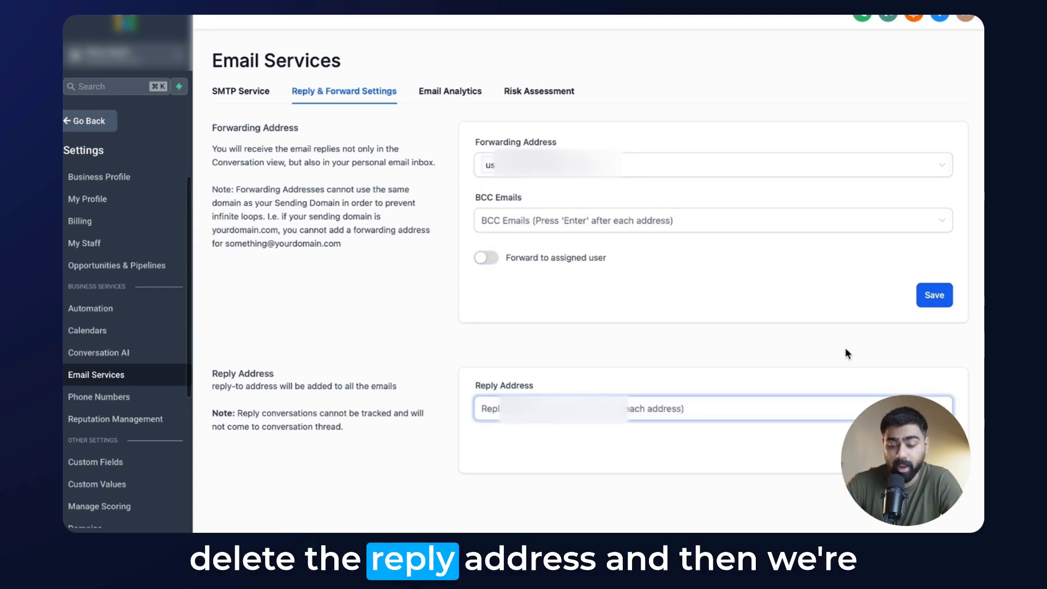
{"action": "left_click", "coordinate": [930, 295]}
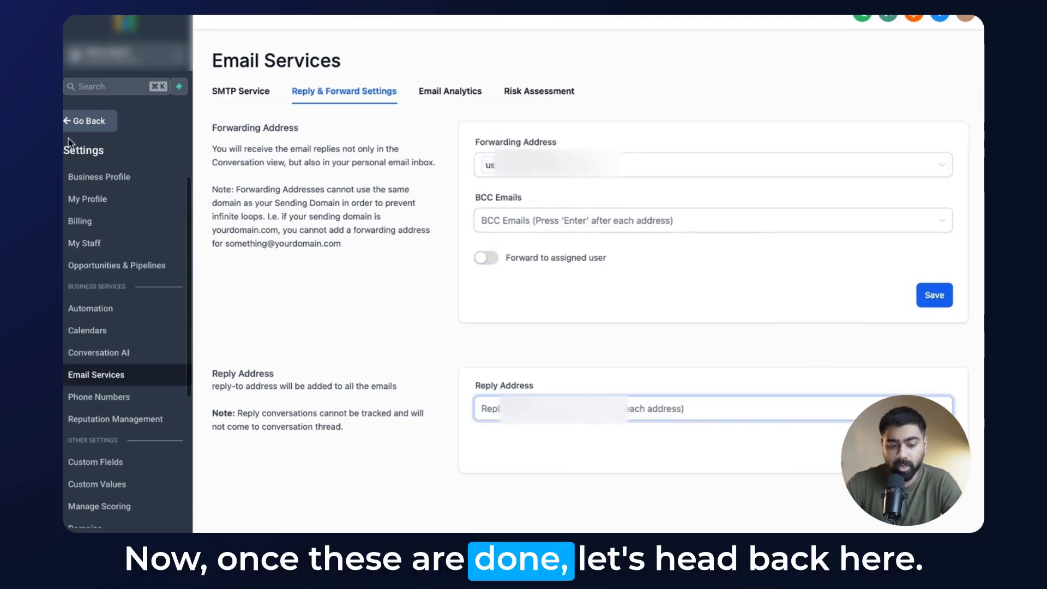
{"action": "left_click", "coordinate": [83, 124]}
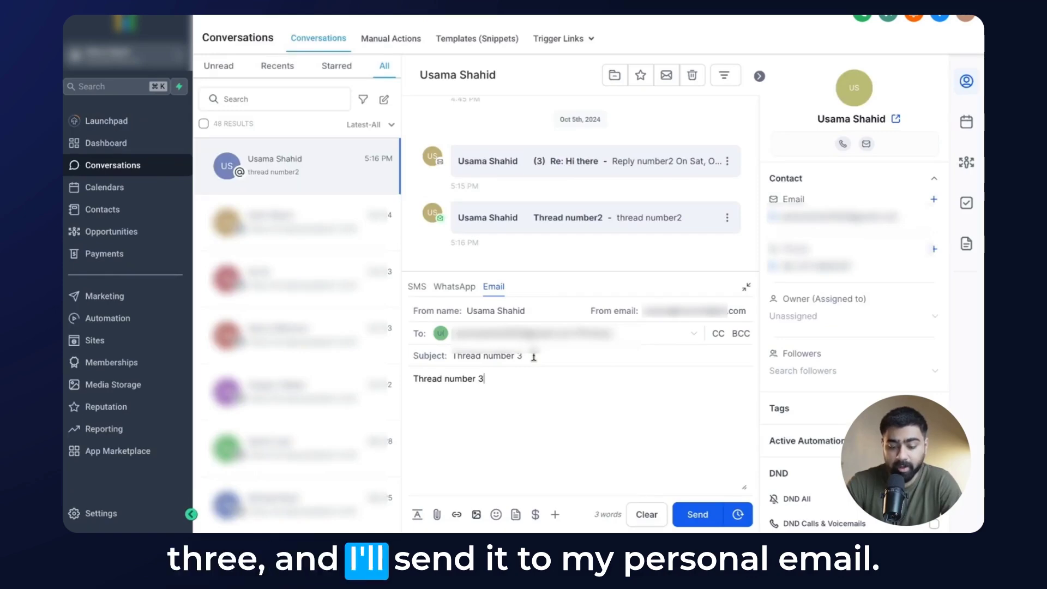
- Send the 'Thread number 3' email from HighLevel and answer it in Gmail with 'reply 3'
{"action": "left_click", "coordinate": [697, 515]}
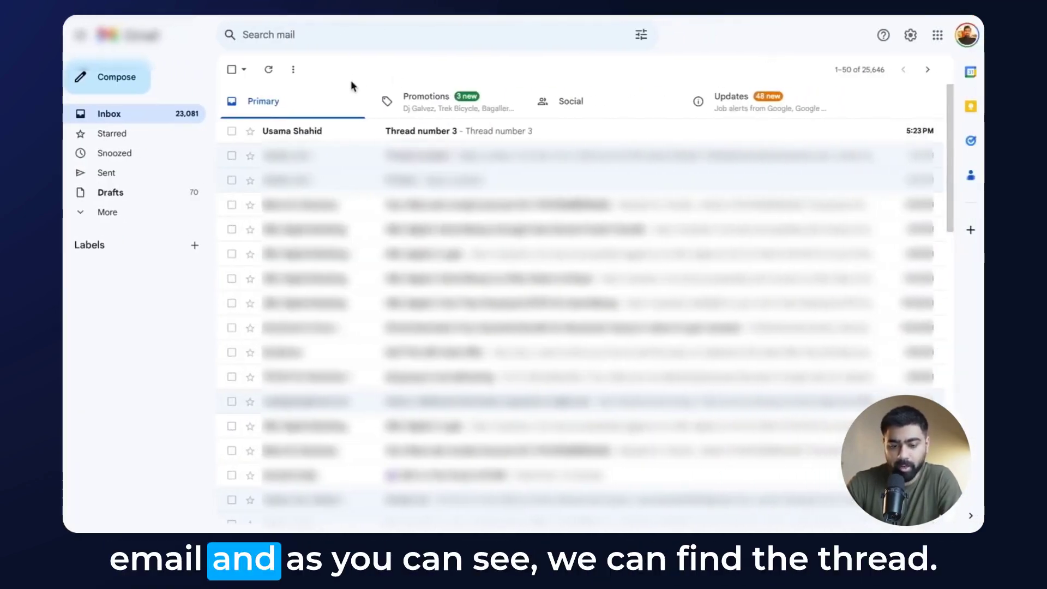
{"action": "left_click", "coordinate": [337, 134]}
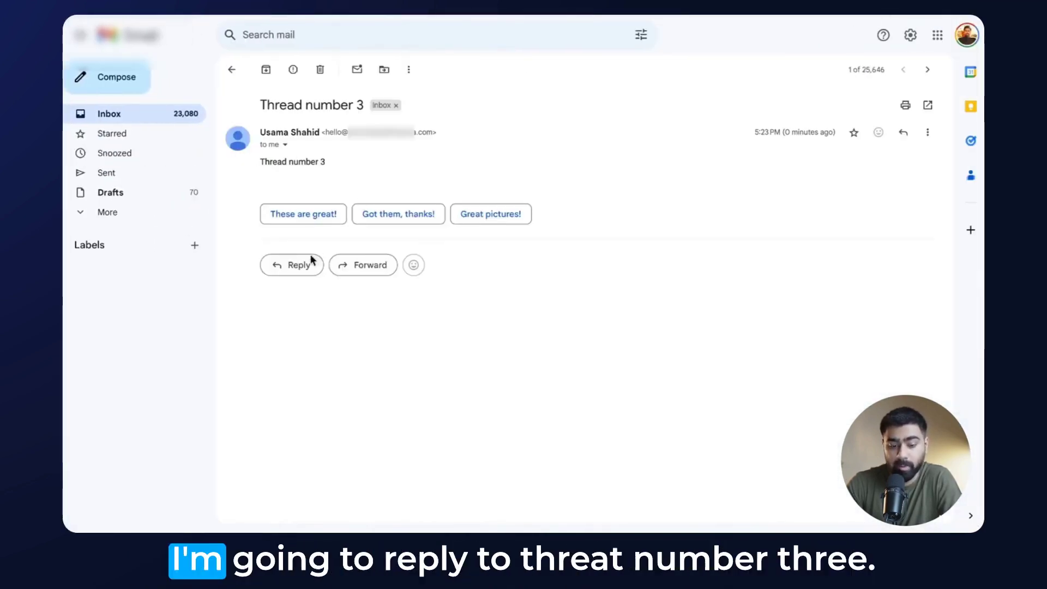
{"action": "left_click", "coordinate": [305, 263]}
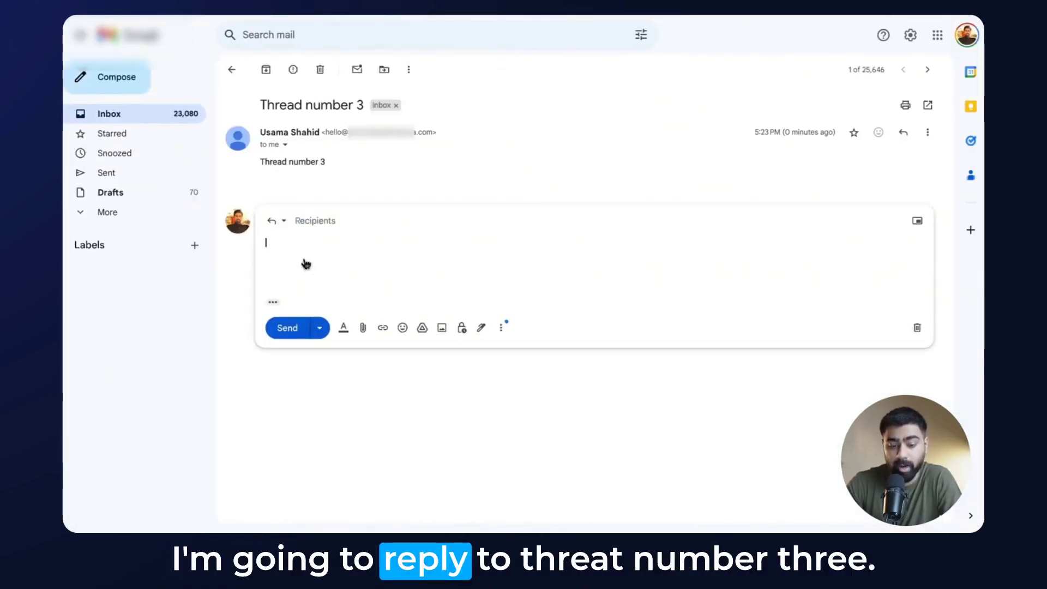
{"action": "type", "text": "reply"}
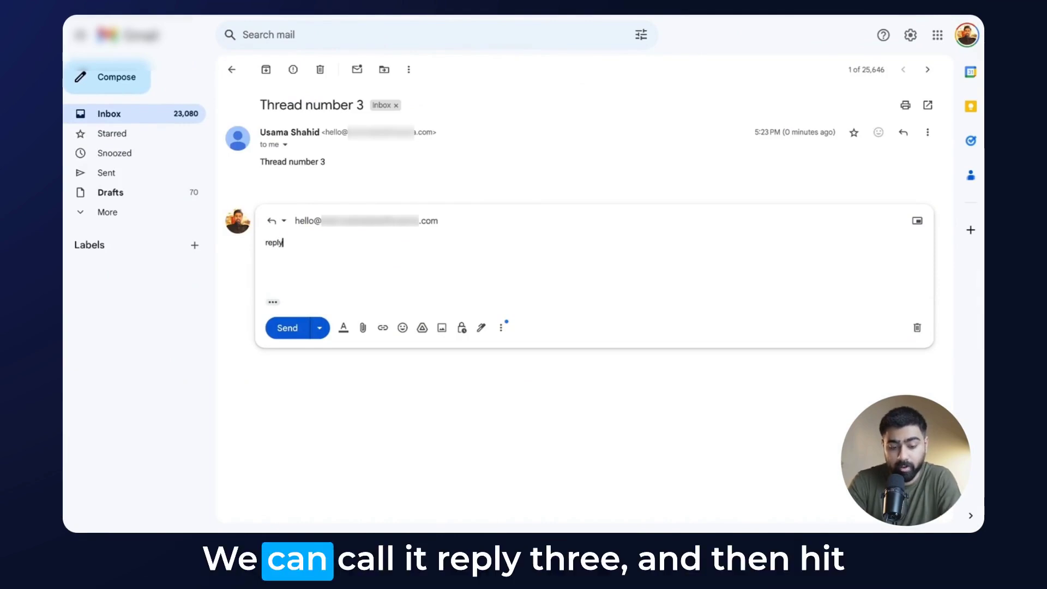
{"action": "type", "text": " 3"}
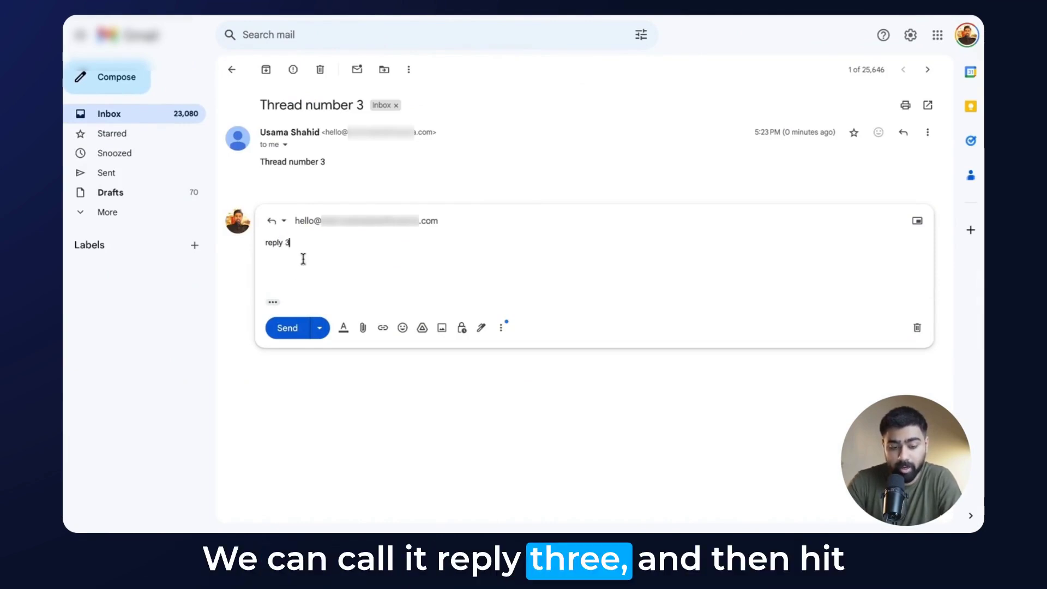
{"action": "left_click", "coordinate": [280, 326]}
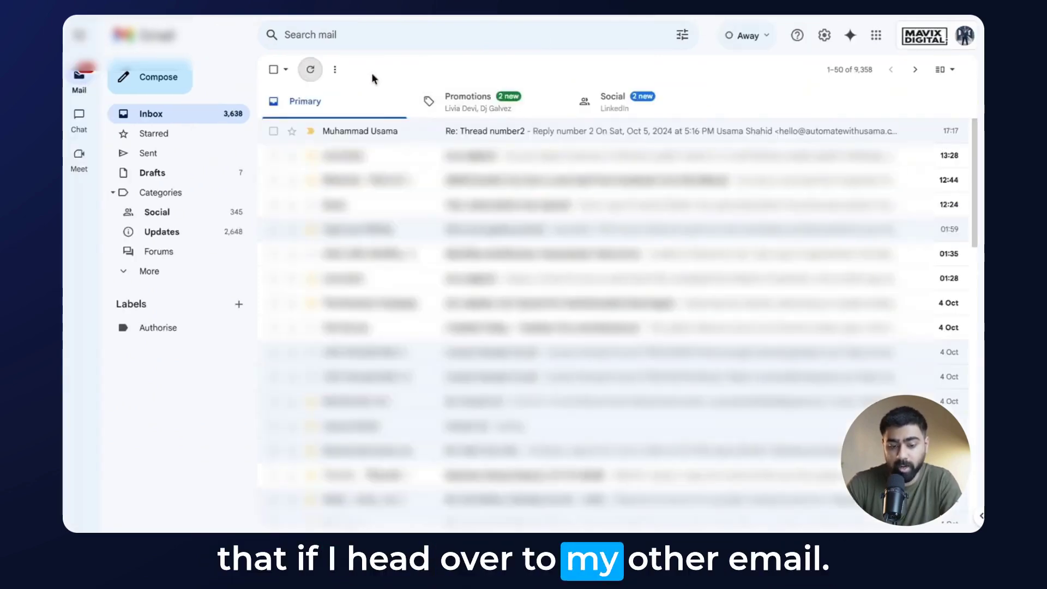
- Refresh the second inbox, open 'Re: Thread number 3' and highlight the quoted line and sender address
{"action": "left_click", "coordinate": [311, 71]}
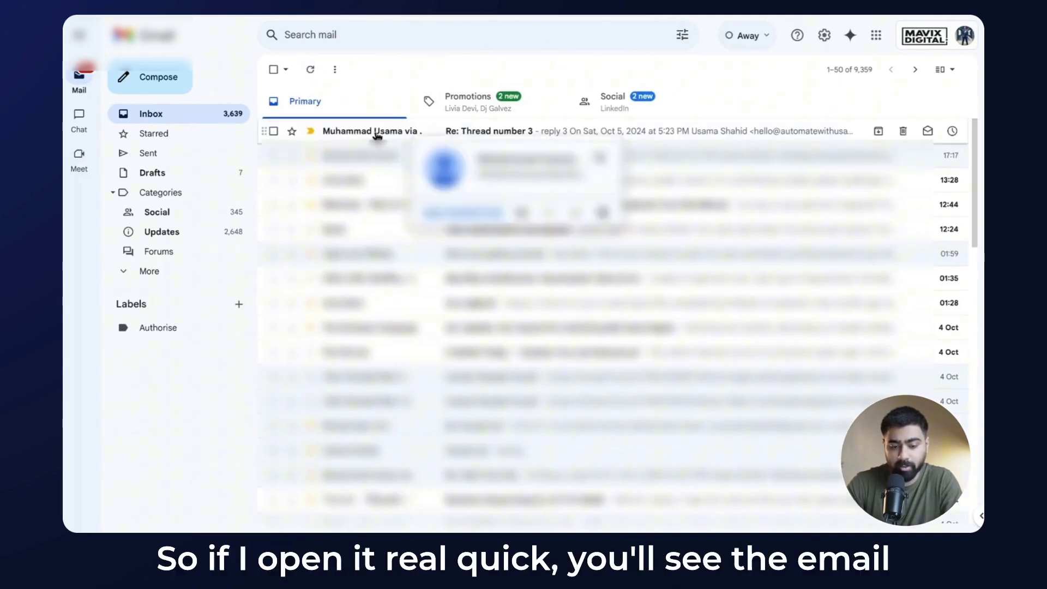
{"action": "left_click", "coordinate": [376, 133]}
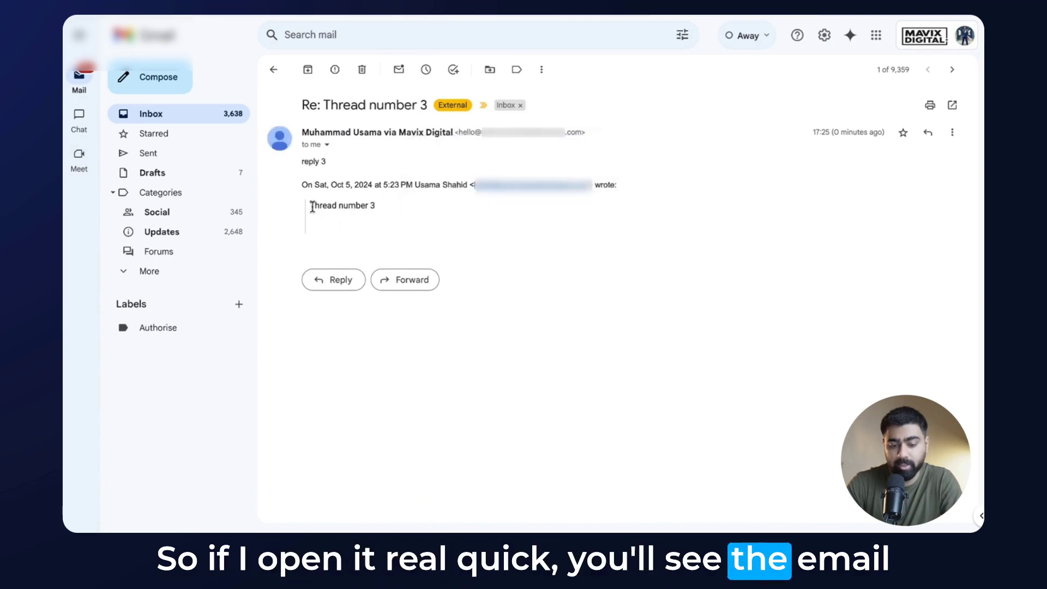
{"action": "left_click_drag", "start_coordinate": [309, 205], "coordinate": [384, 205]}
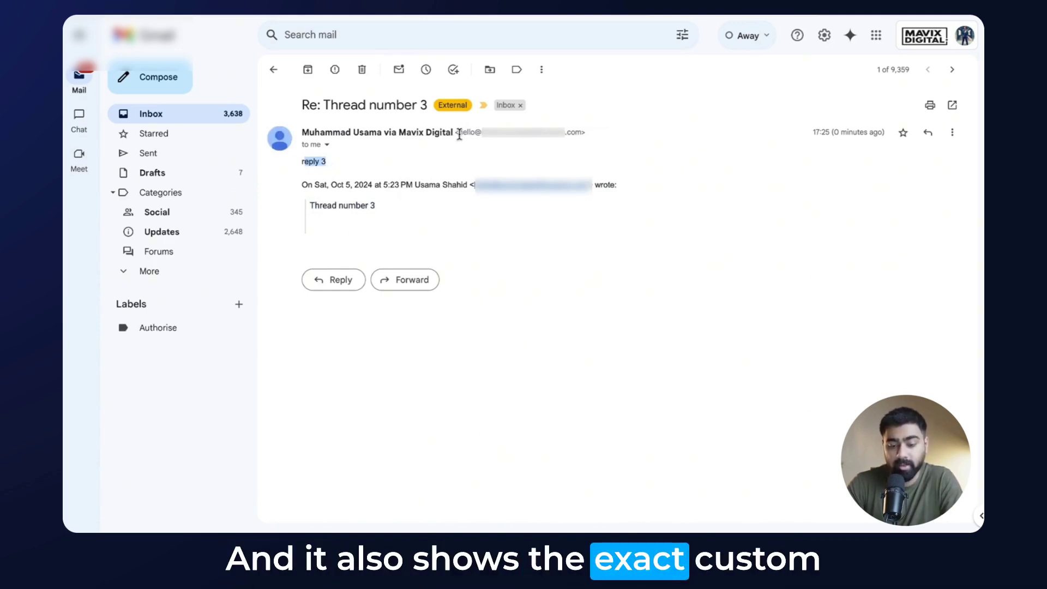
{"action": "left_click_drag", "start_coordinate": [459, 134], "coordinate": [561, 135]}
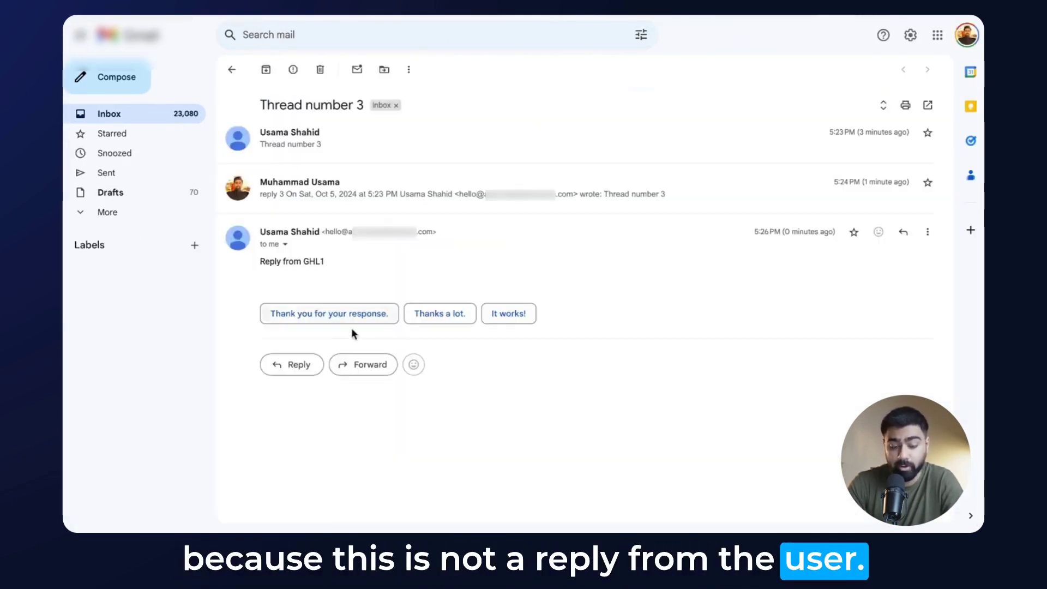
- Answer the 'Reply from GHL1' message with 'reply4', then switch to the other Gmail inbox
{"action": "left_click", "coordinate": [292, 362]}
{"action": "type", "text": "reply4"}
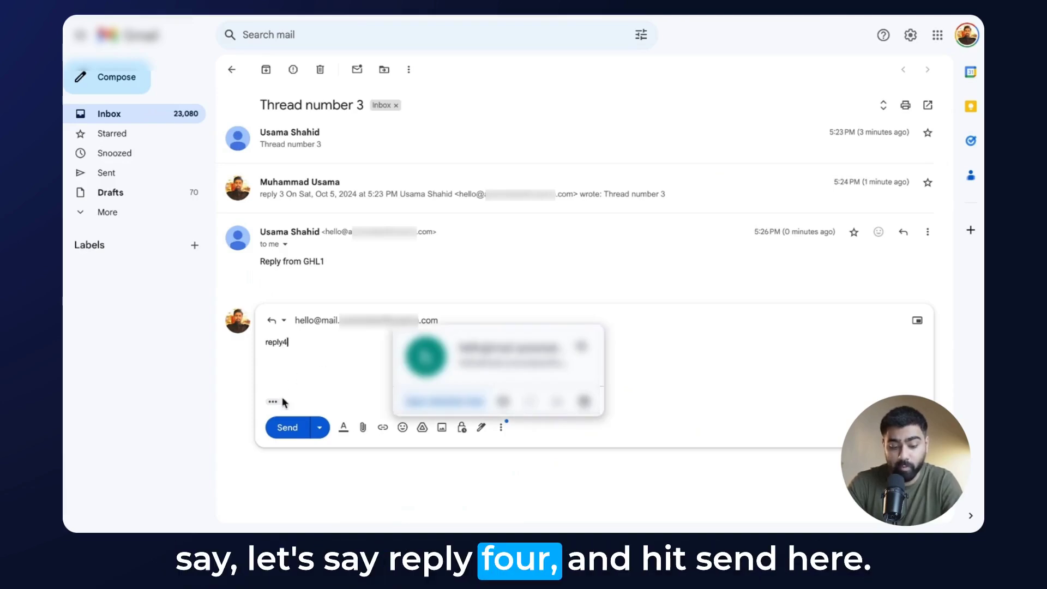
{"action": "left_click", "coordinate": [288, 428]}
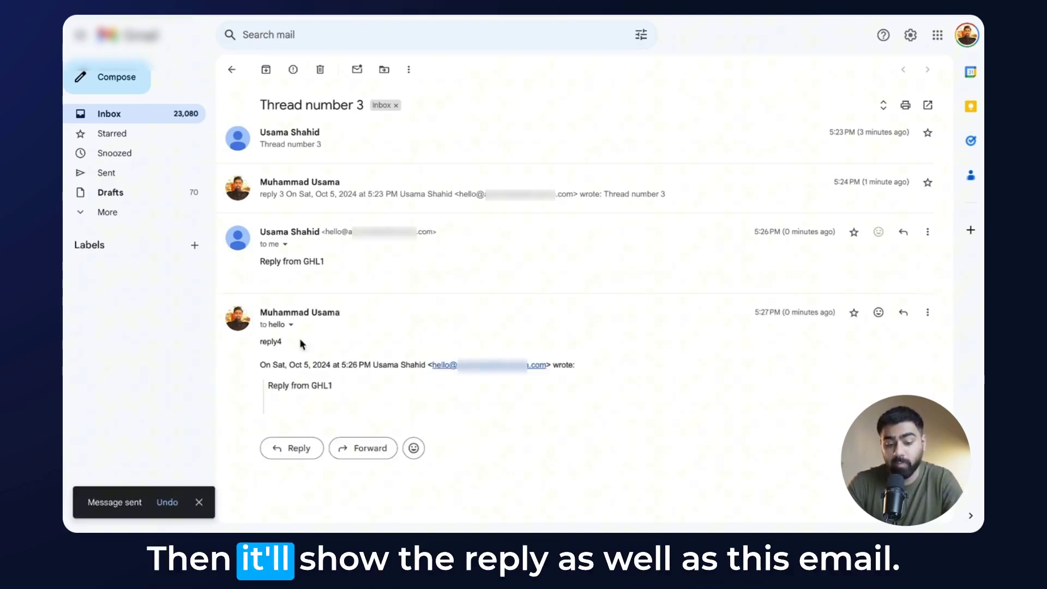
{"action": "left_click_drag", "start_coordinate": [259, 262], "coordinate": [340, 260]}
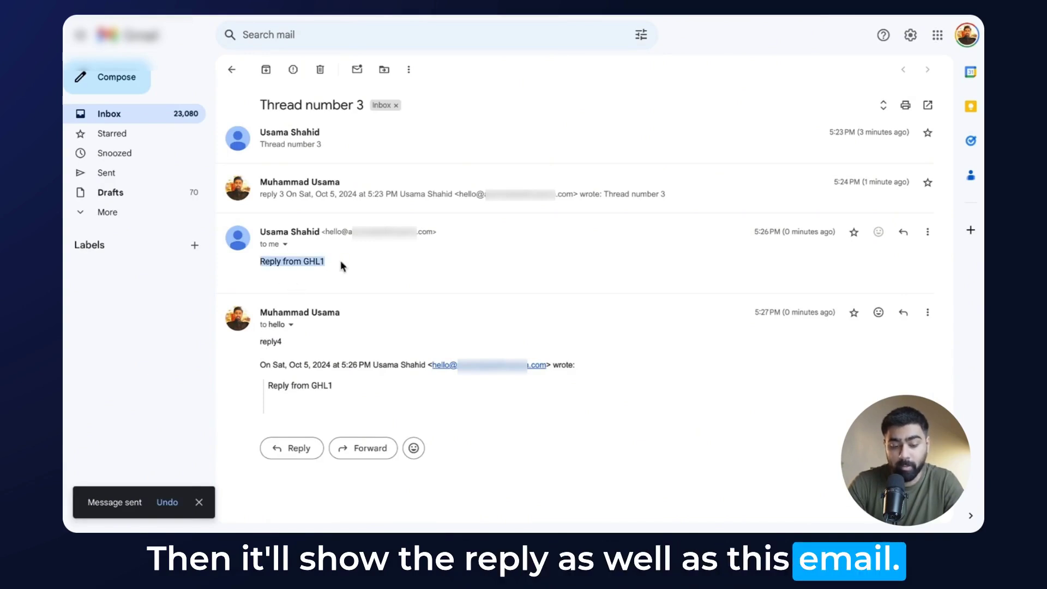
{"action": "left_click", "coordinate": [348, 254]}
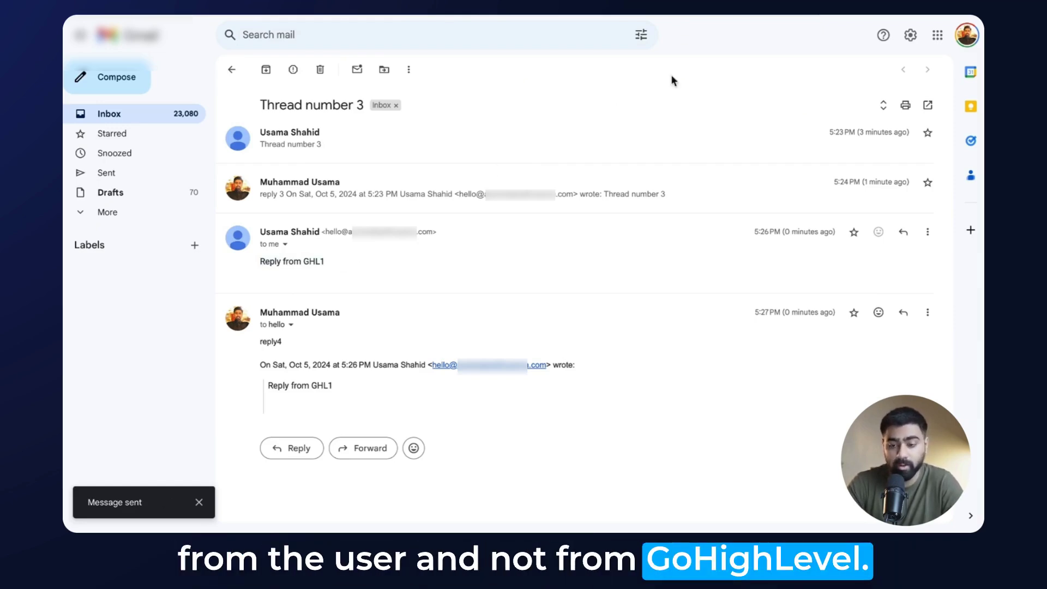
{"action": "left_click", "coordinate": [725, 11]}
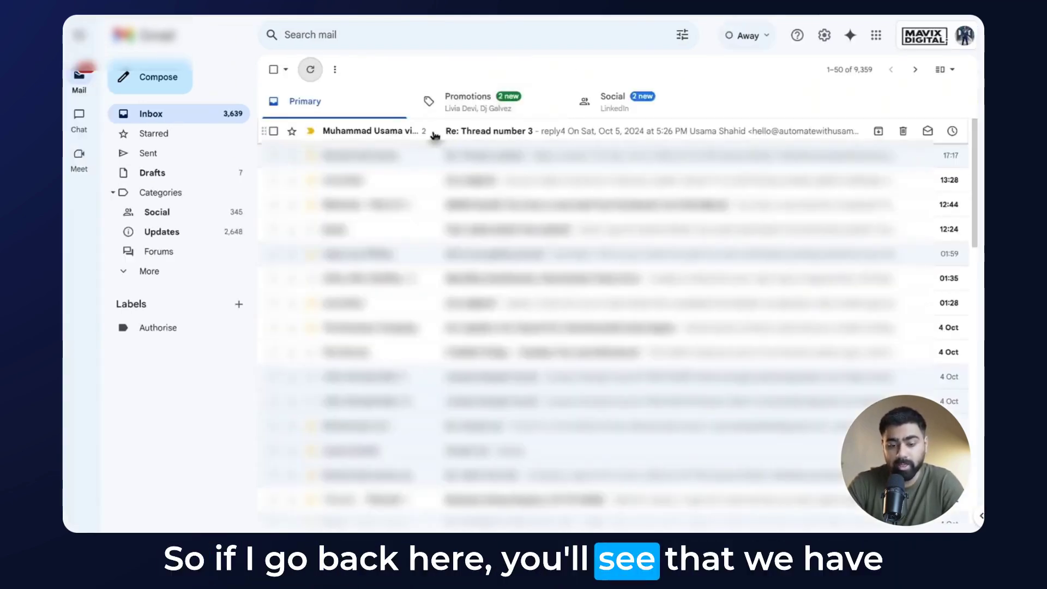
- Open the forwarded 'Re: Thread number 3' message and highlight its reply4 line
{"action": "left_click", "coordinate": [435, 136]}
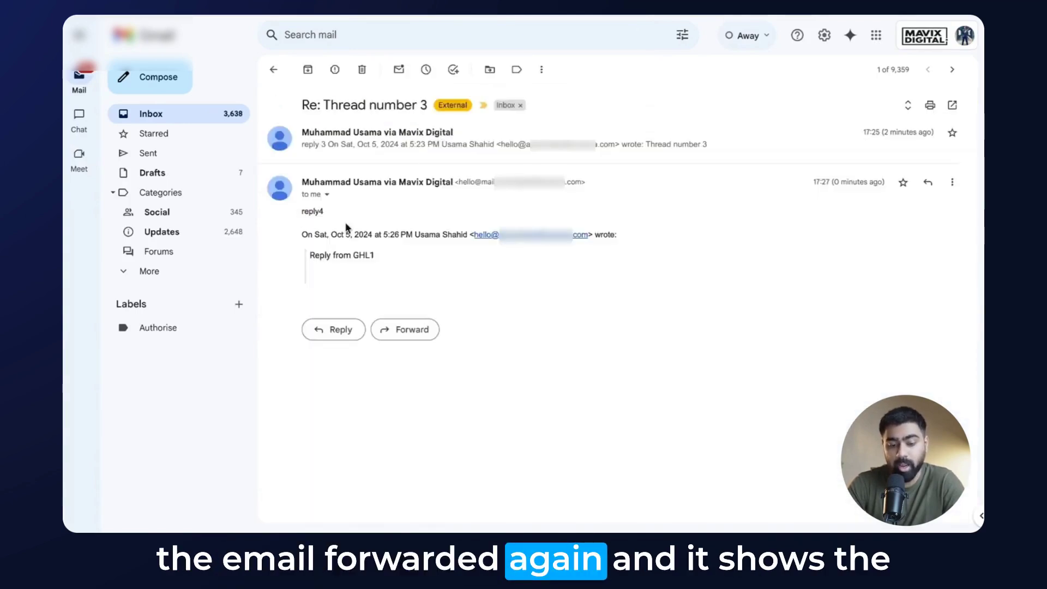
{"action": "left_click_drag", "start_coordinate": [303, 211], "coordinate": [322, 211]}
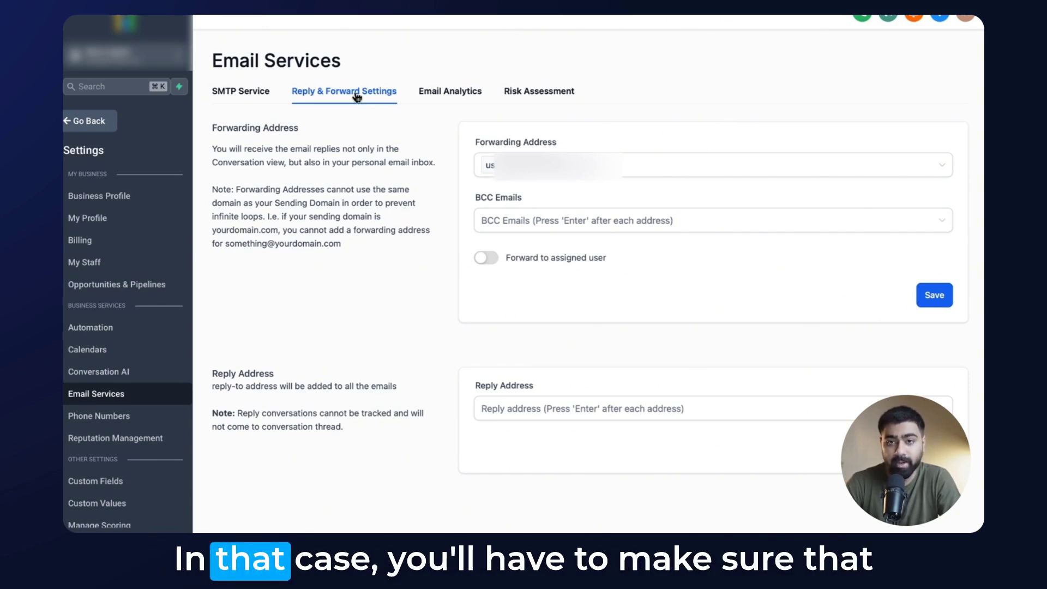
- Confirm Reply Address and BCC Emails are empty, then delete the forwarding address and save
{"action": "left_click", "coordinate": [499, 410]}
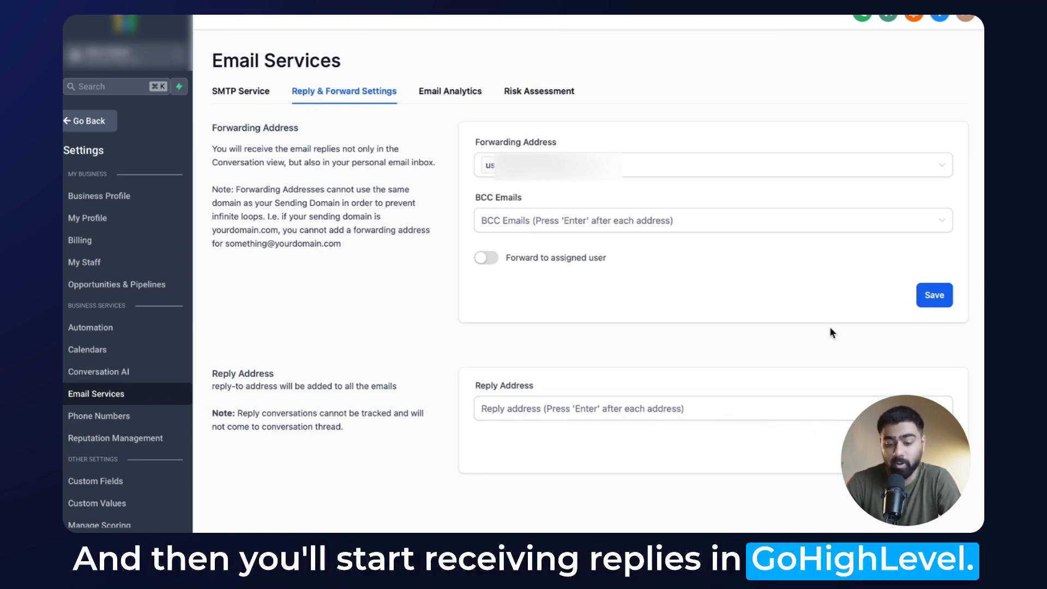
{"action": "left_click", "coordinate": [628, 233]}
{"action": "left_click", "coordinate": [597, 171]}
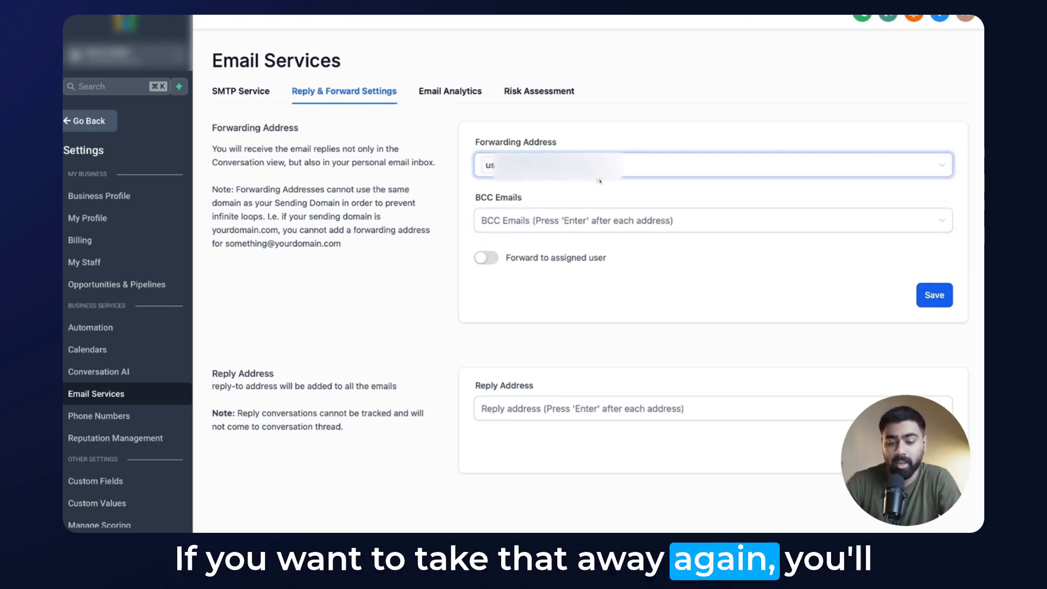
{"action": "key", "text": "BackSpace"}
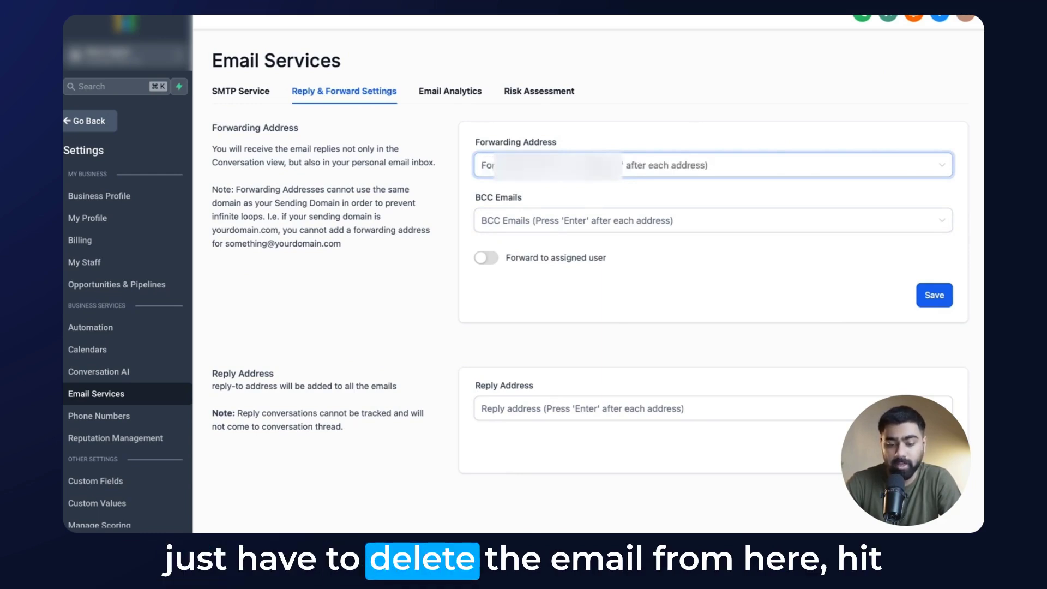
{"action": "left_click", "coordinate": [936, 303]}
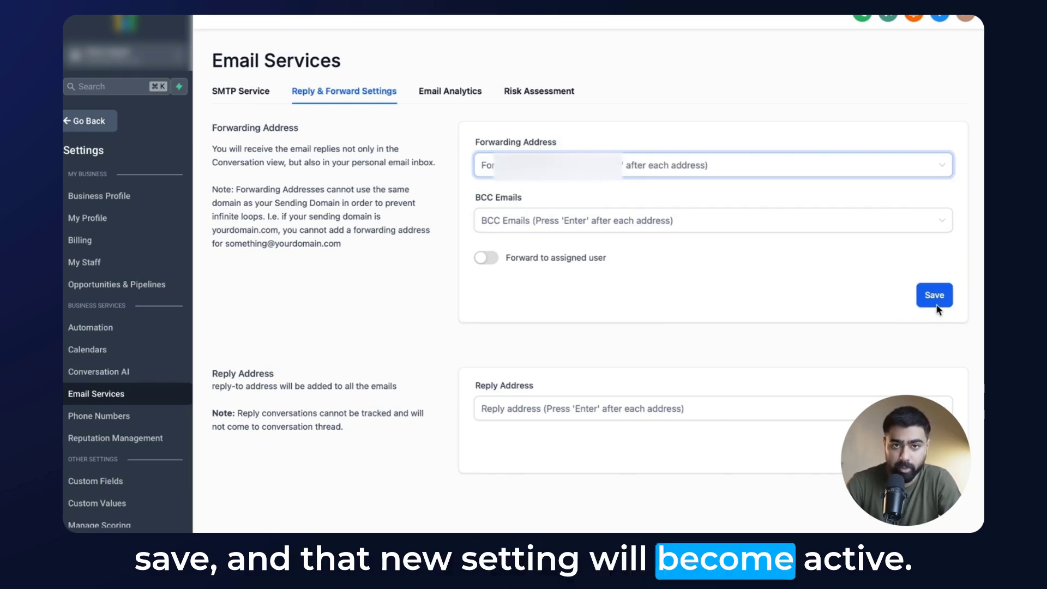